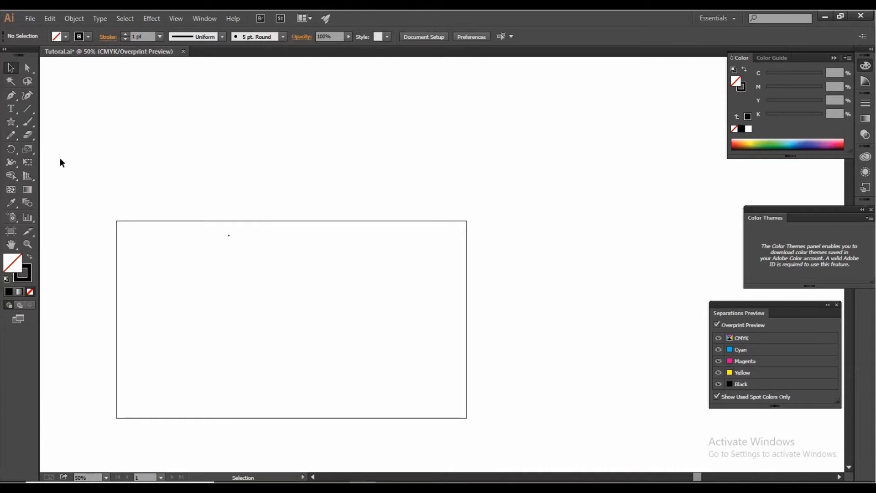
Step: Draw a circle about 396 pt in diameter near the middle of the artboard with the Ellipse tool
click(11, 123)
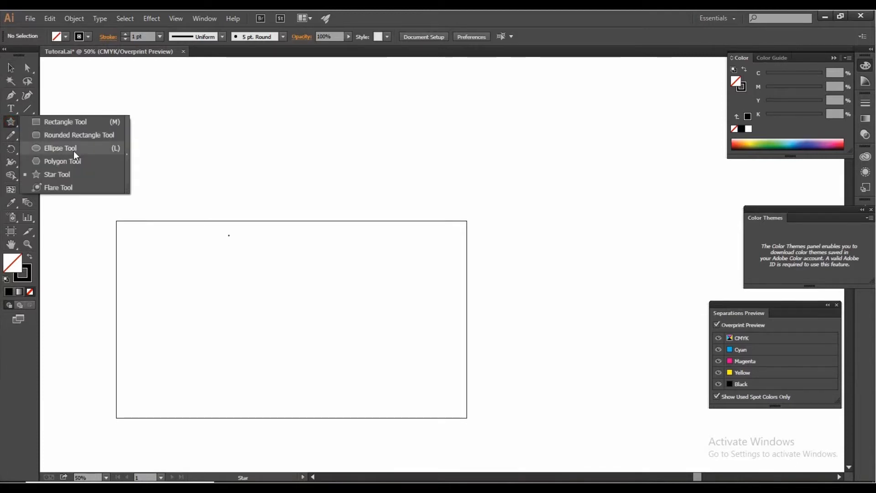
click(60, 148)
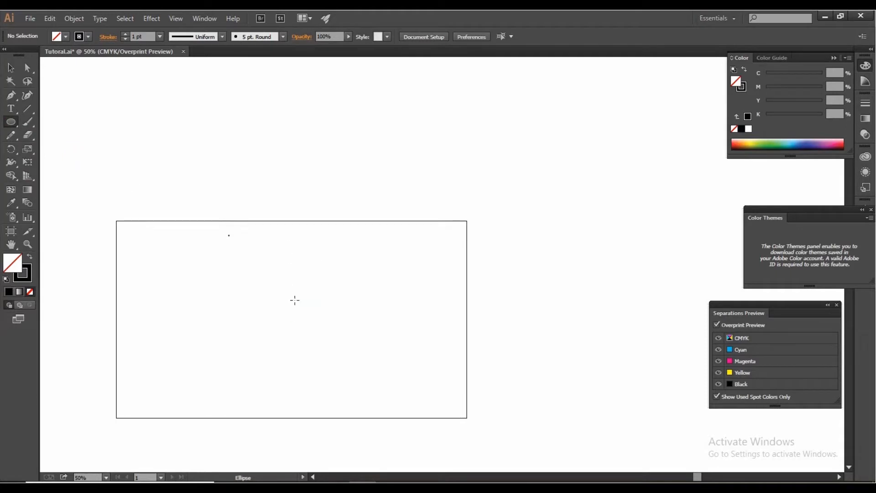
drag(294, 300, 338, 355)
click(11, 68)
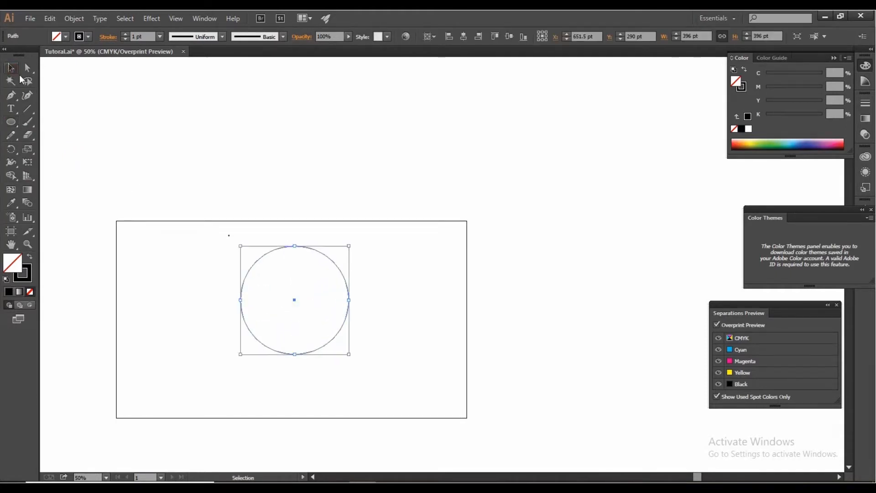
click(78, 117)
Step: Delete the circle's rightmost anchor point to leave only the left half as an open arc
click(26, 66)
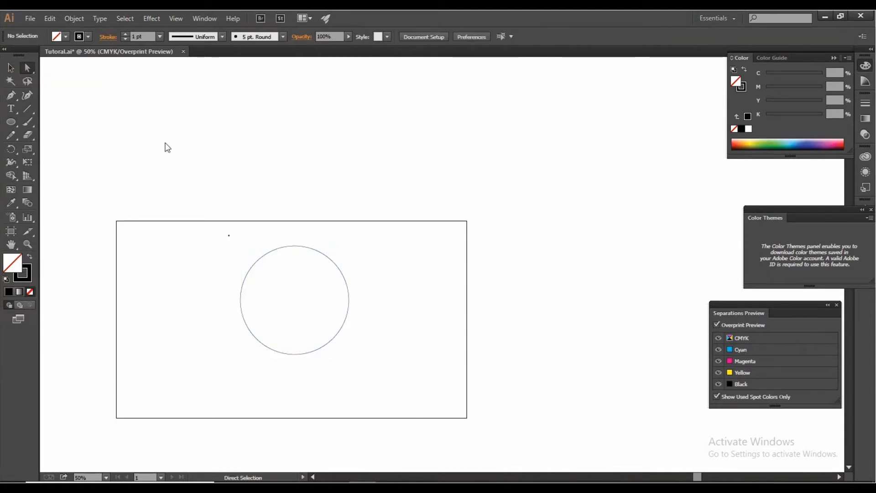
click(349, 300)
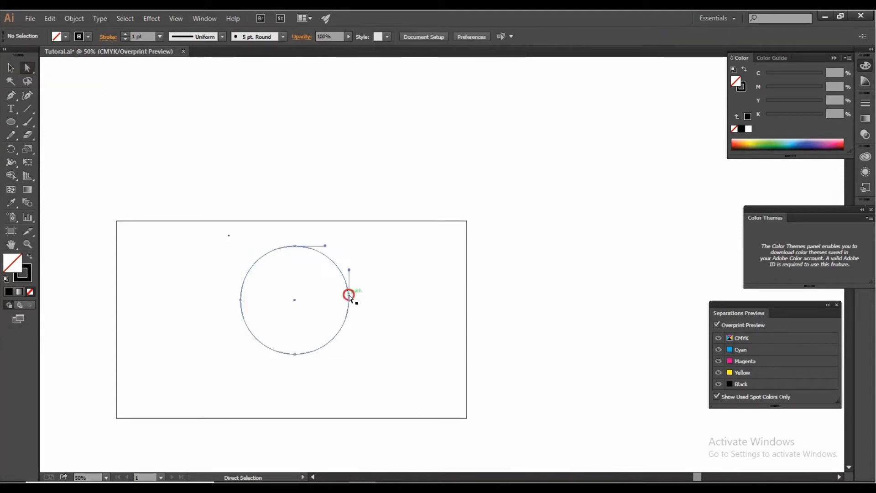
click(364, 297)
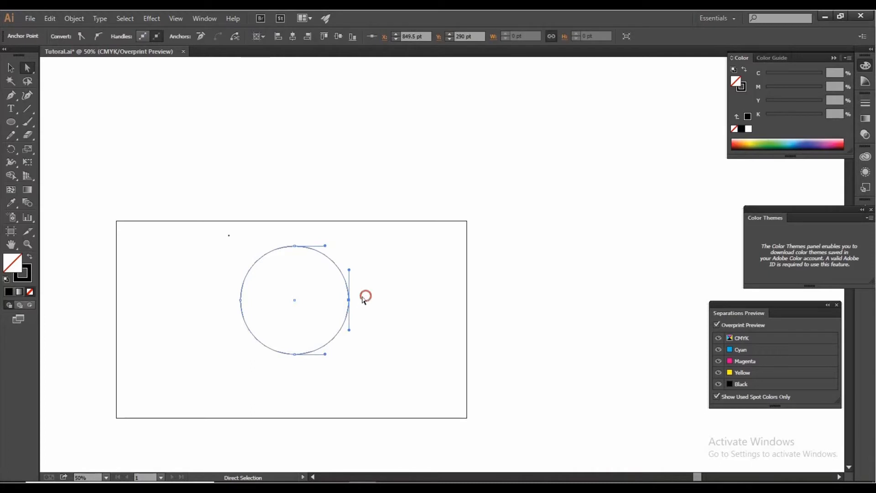
click(350, 300)
click(369, 301)
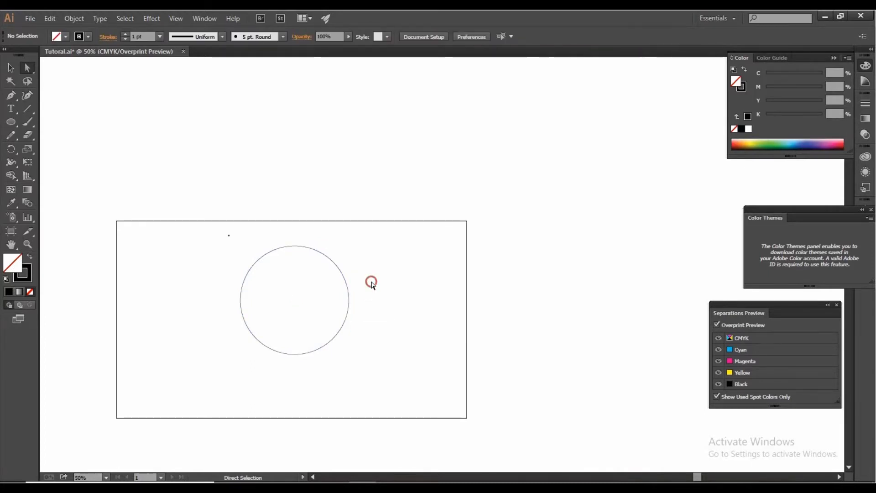
drag(372, 282, 335, 325)
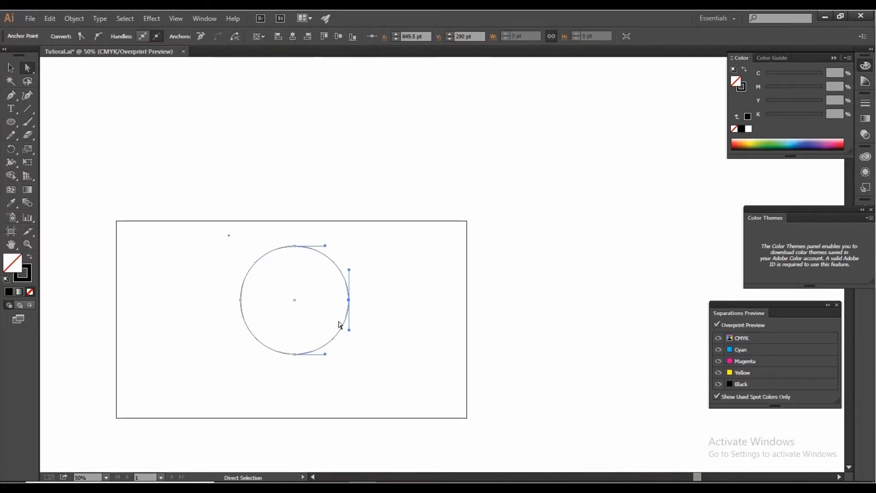
key(Delete)
Step: Move the half-circle arc off the artboard to the empty area on its right side
click(11, 68)
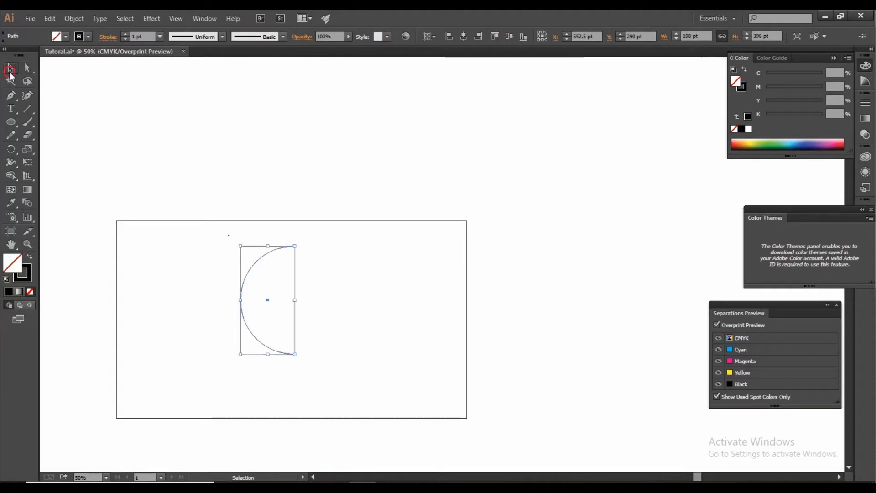
drag(258, 267, 510, 269)
click(505, 225)
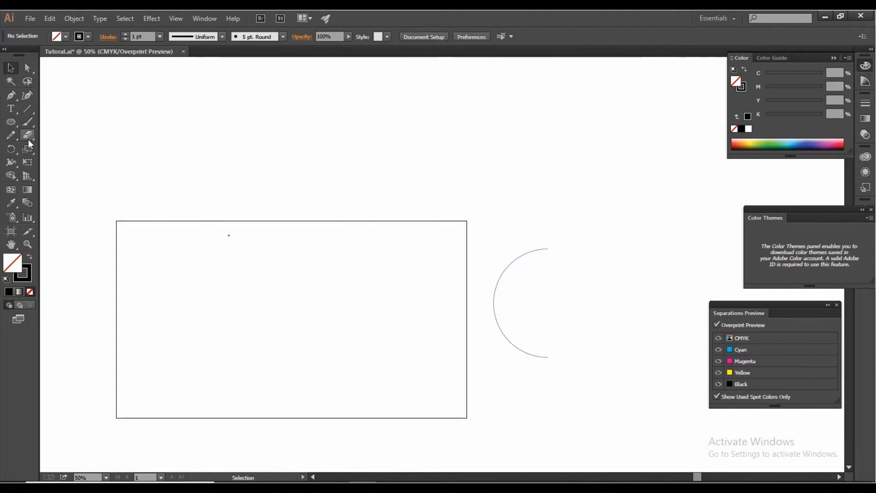
Step: Draw a five-pointed star about 71 pt wide and place it just inside the artboard's upper-left corner
click(13, 124)
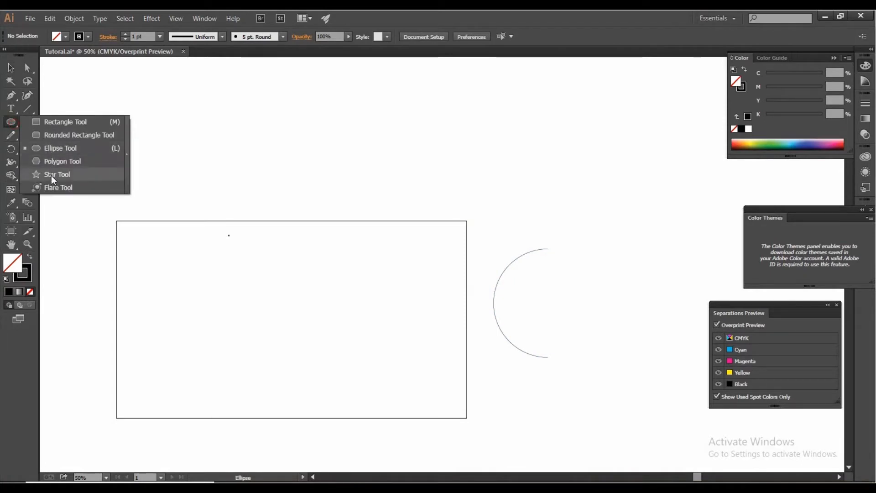
click(52, 176)
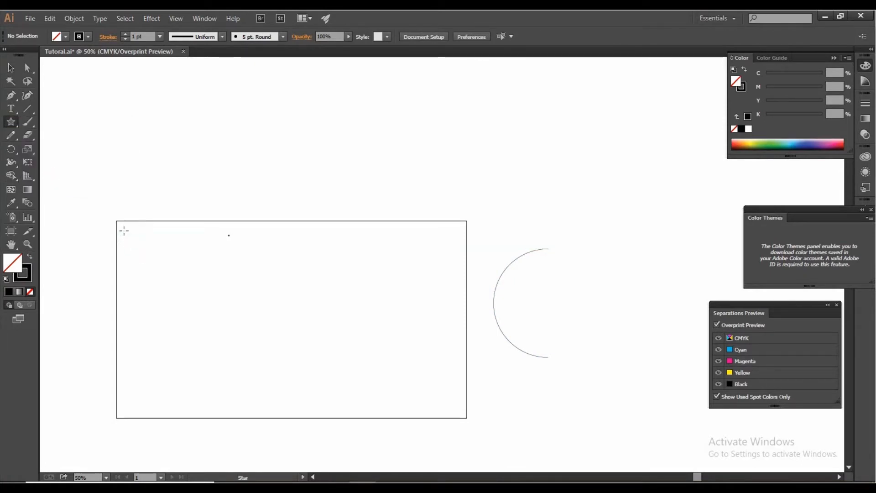
drag(123, 231, 129, 237)
click(11, 68)
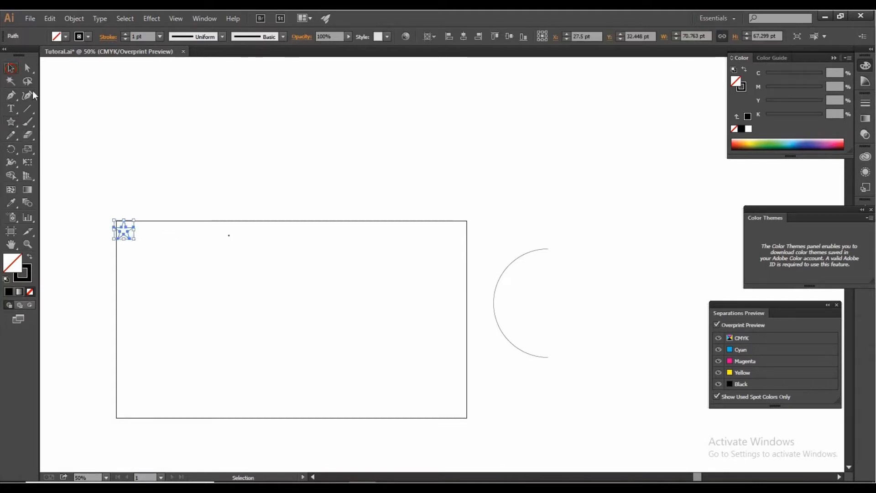
drag(130, 226, 140, 229)
click(102, 272)
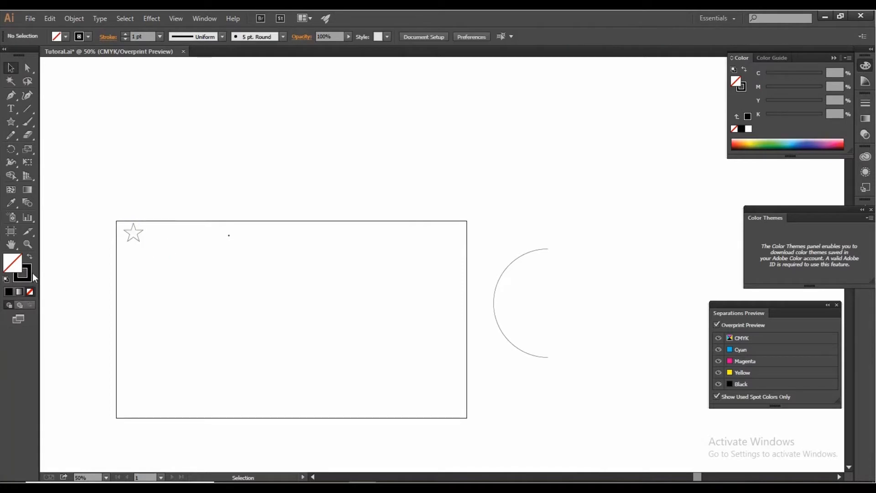
Step: Give the star a black fill and remove its stroke
click(139, 234)
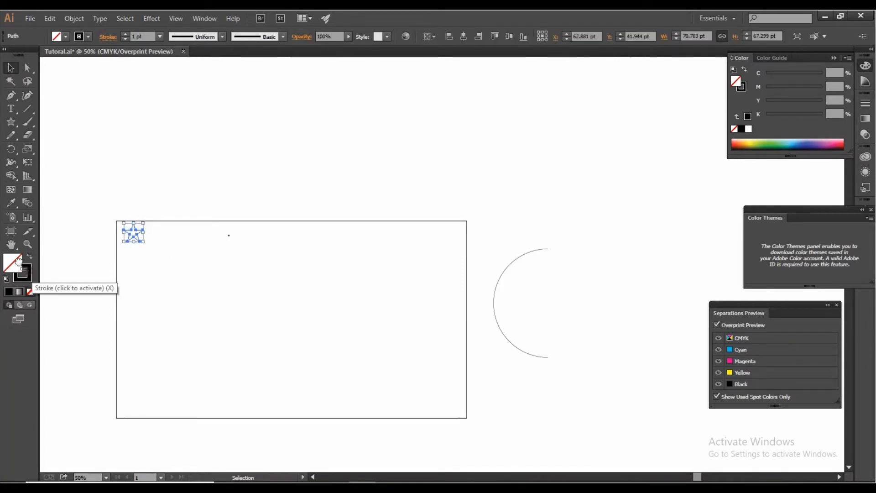
drag(23, 272, 17, 261)
click(28, 275)
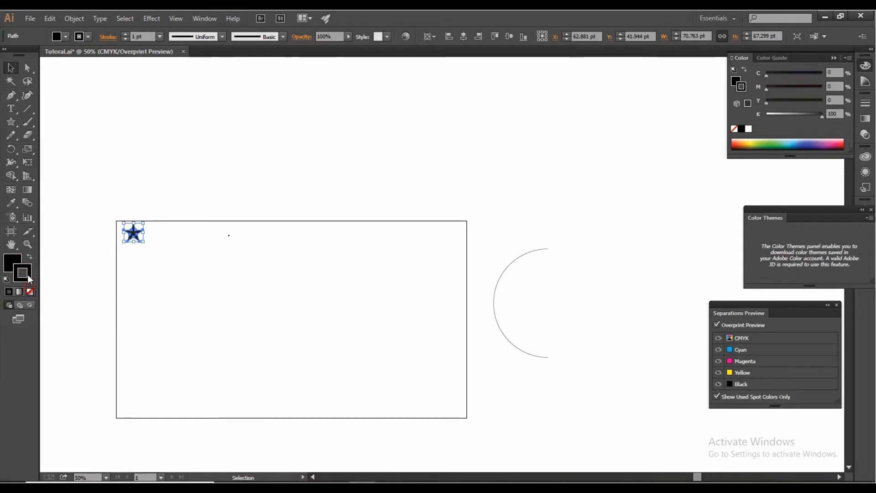
click(30, 291)
click(17, 262)
click(131, 272)
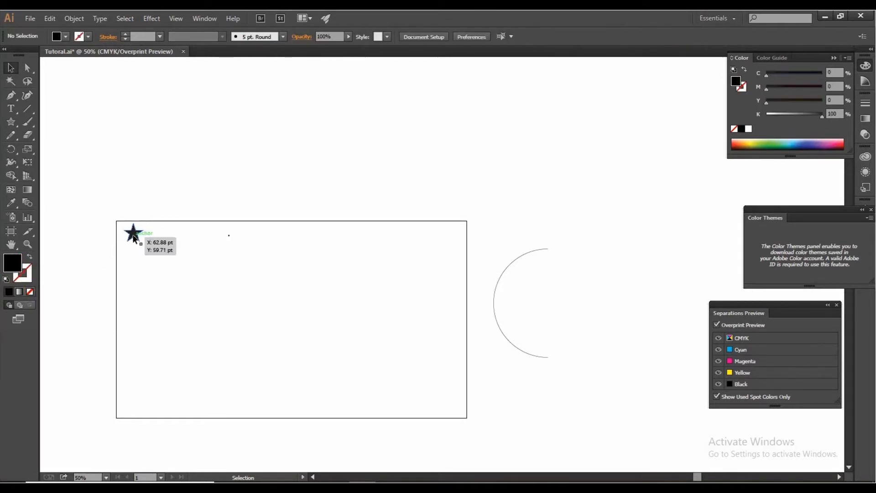
Step: Scale the black star down from its center to about 44 by 42 pt
click(134, 237)
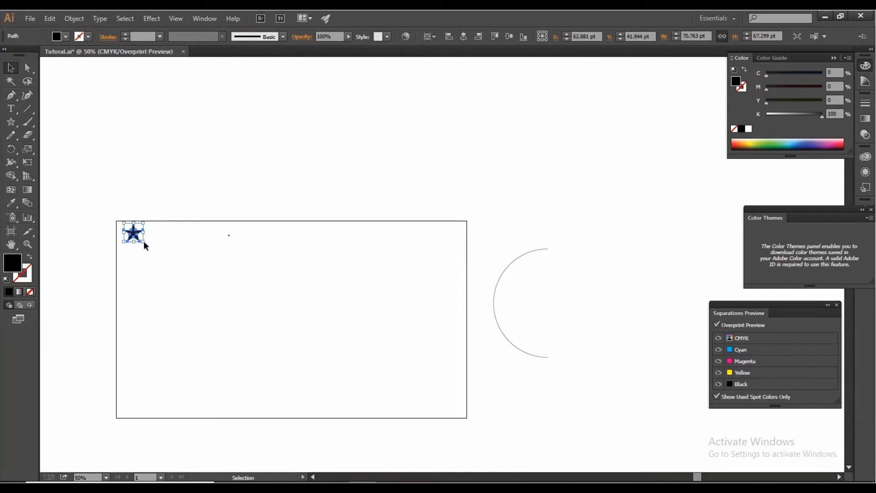
drag(144, 243, 139, 241)
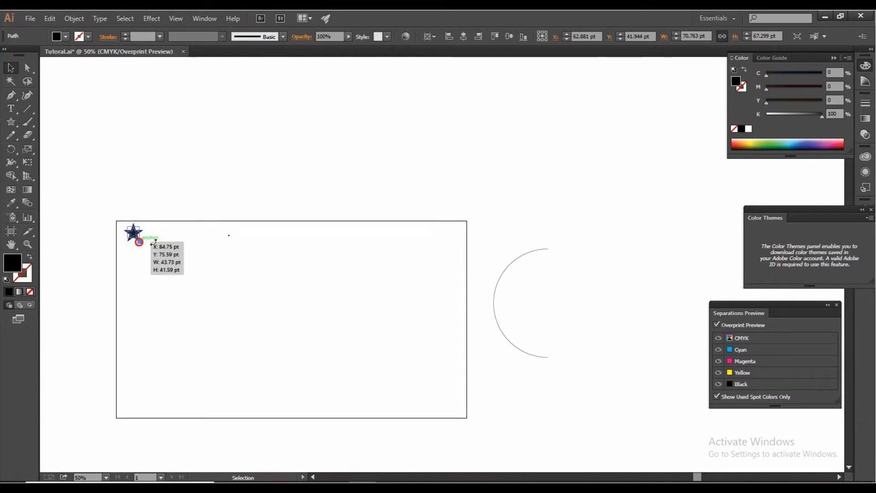
click(167, 243)
Step: Delete the stray dot near the artboard's top edge
scroll(165, 229, up, 1)
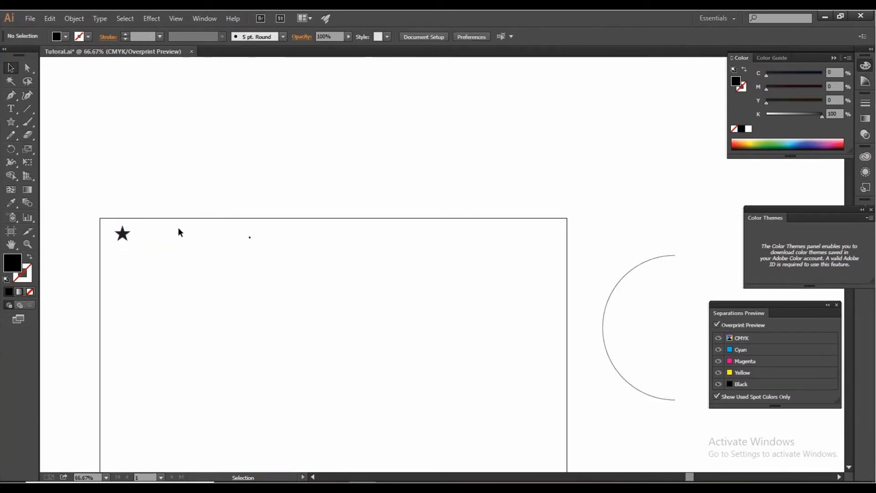
drag(189, 219, 285, 313)
drag(193, 185, 294, 297)
key(Delete)
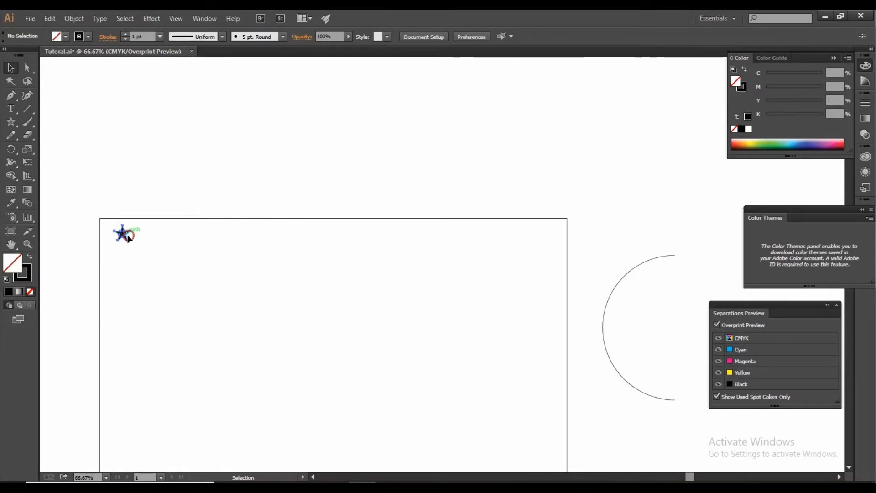
Step: Duplicate the star horizontally to the artboard's upper-right corner and enlarge the copy to about 62 pt high
drag(128, 237, 551, 338)
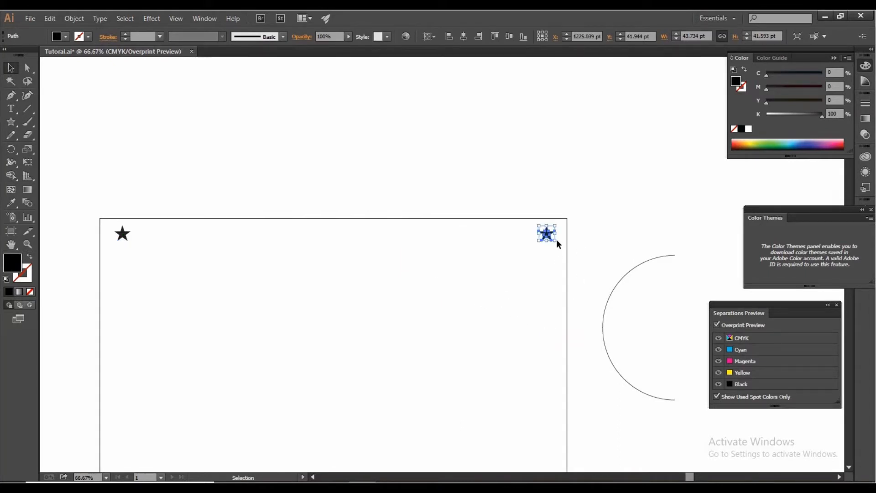
drag(558, 243, 561, 247)
click(143, 239)
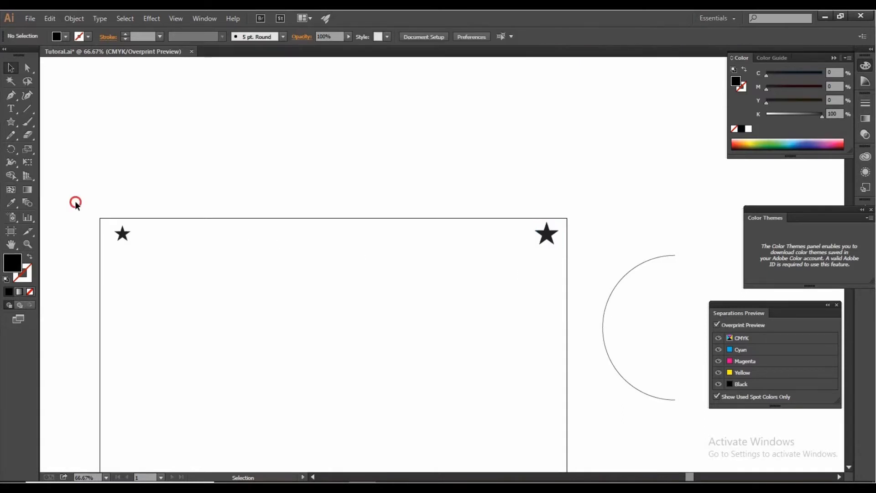
Step: Blend the small and large stars into a continuous row across the top of the artboard
drag(75, 202, 570, 333)
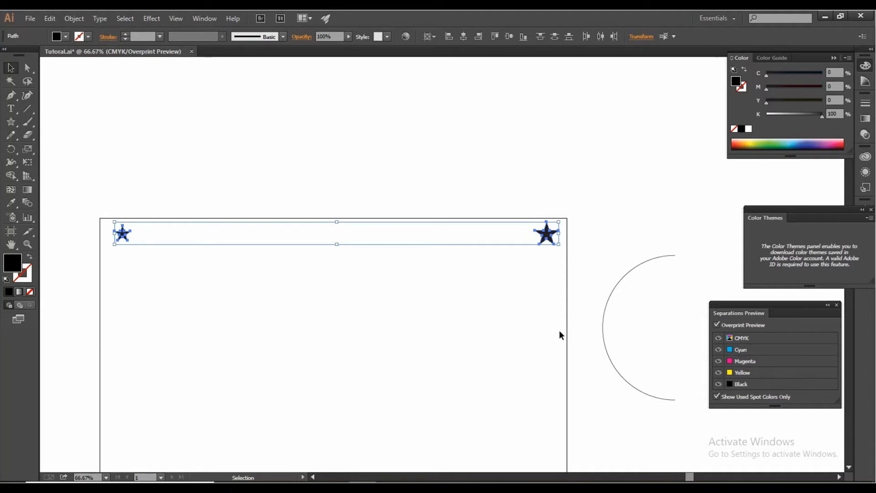
key(a)
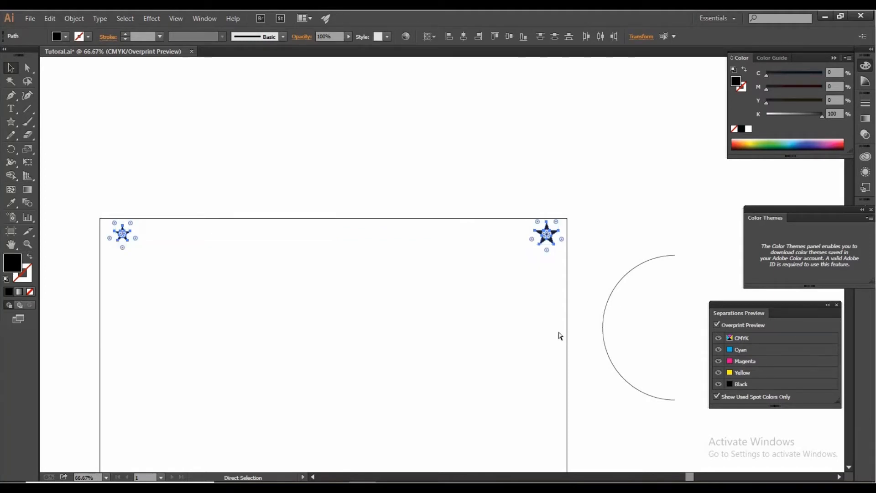
key(ctrl+alt+b)
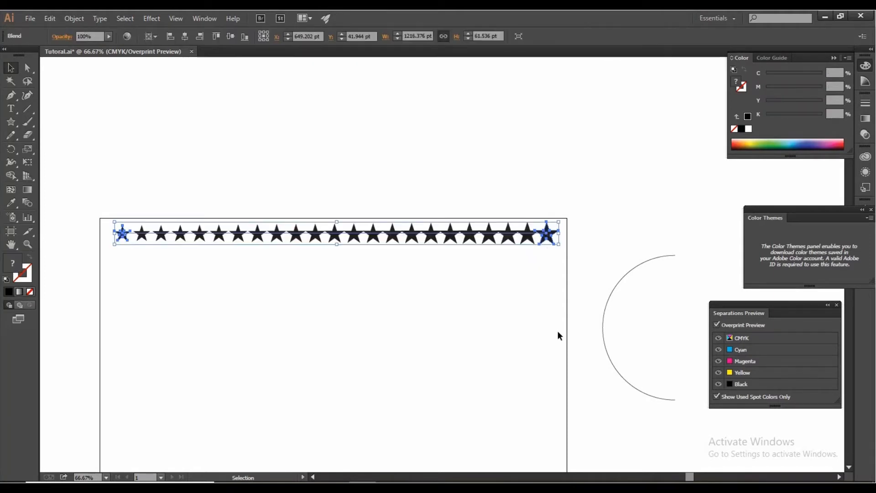
click(555, 328)
Step: Duplicate the blended star row straight down, about 92 pt below the first row
scroll(257, 312, down, 1)
drag(122, 214, 472, 287)
scroll(479, 259, up, 1)
scroll(489, 254, down, 1)
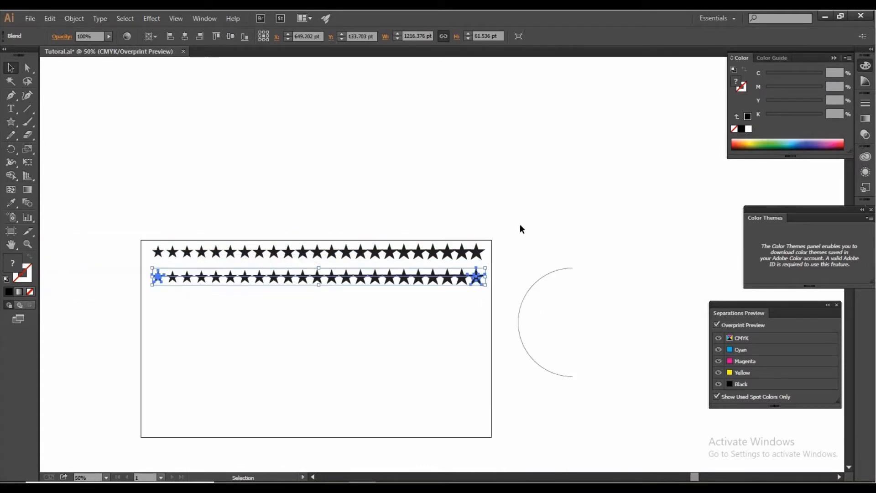
Step: Repeat the row duplication at the same spacing until the star rows run past the artboard's bottom edge
key(a)
key(ctrl+d)
key(ctrl+d)
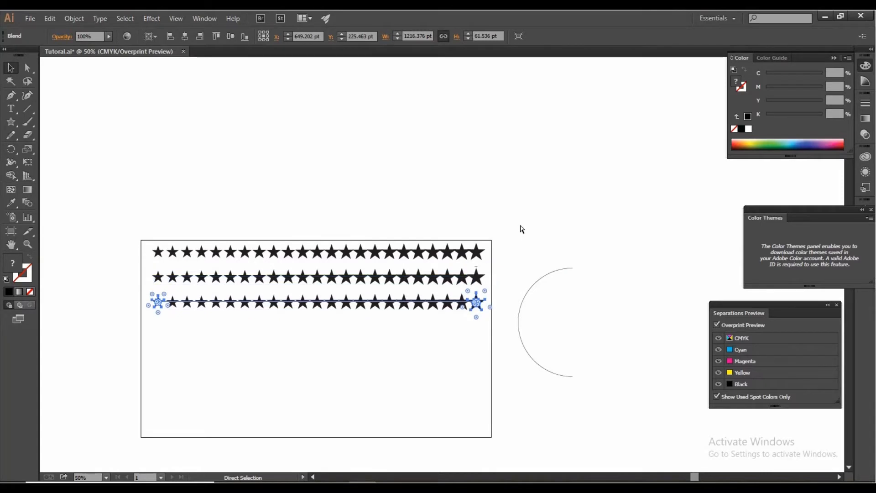
key(ctrl+d)
key(ctrl+d)
key(ctrl+d)
key(ctrl+d)
key(ctrl+d)
click(520, 226)
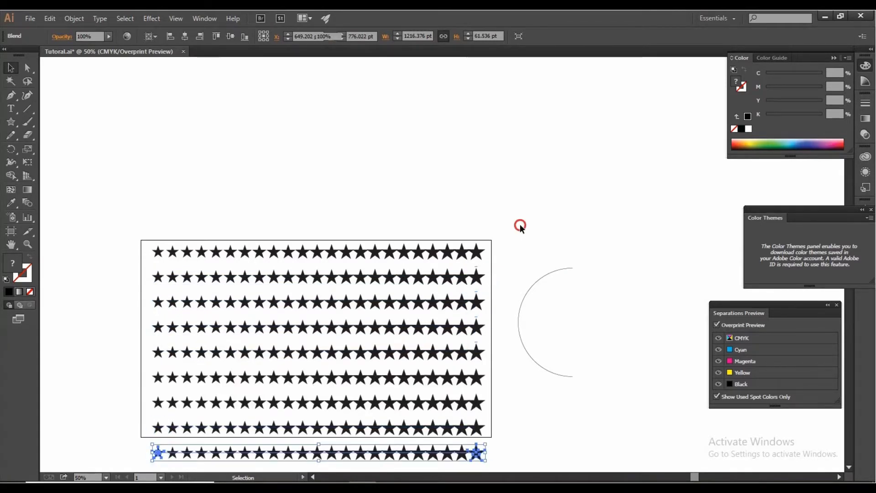
Step: Delete the extra star row below the artboard and group the remaining eight rows
scroll(491, 365, down, 2)
drag(141, 382, 530, 417)
key(Delete)
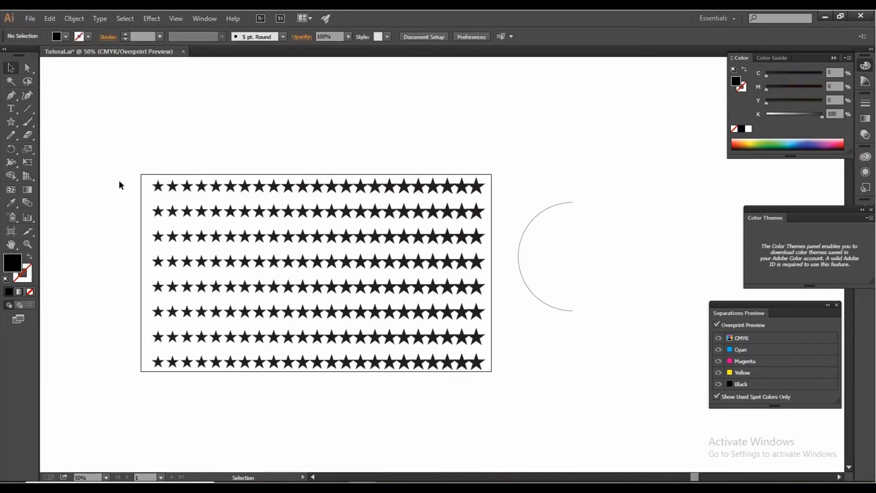
drag(108, 154, 486, 414)
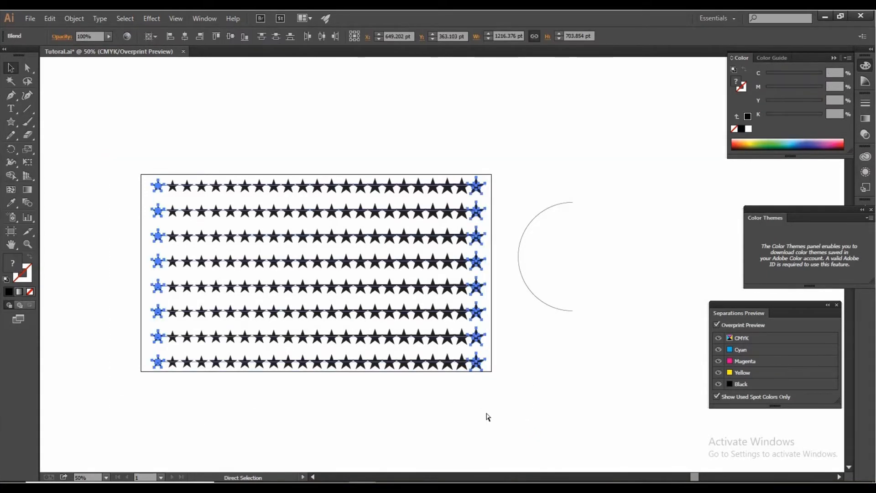
key(ctrl+g)
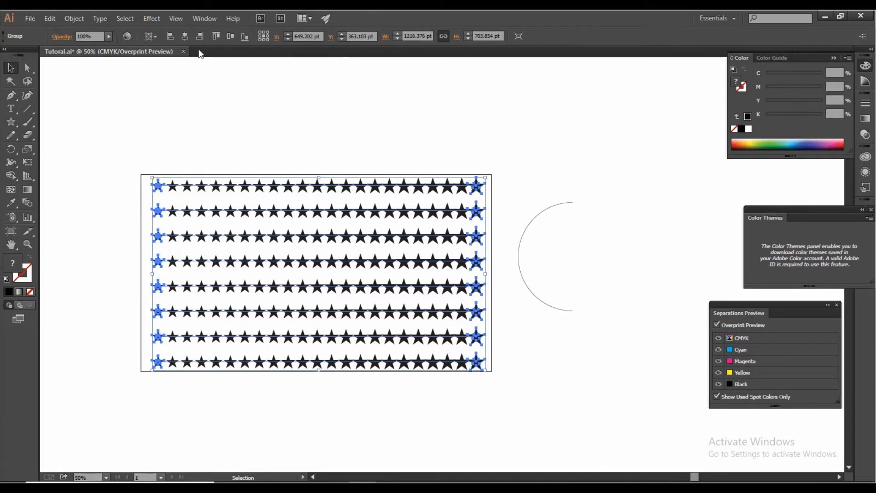
Step: Save the grouped star rows as a new movie clip symbol named "Star symbol"
click(200, 19)
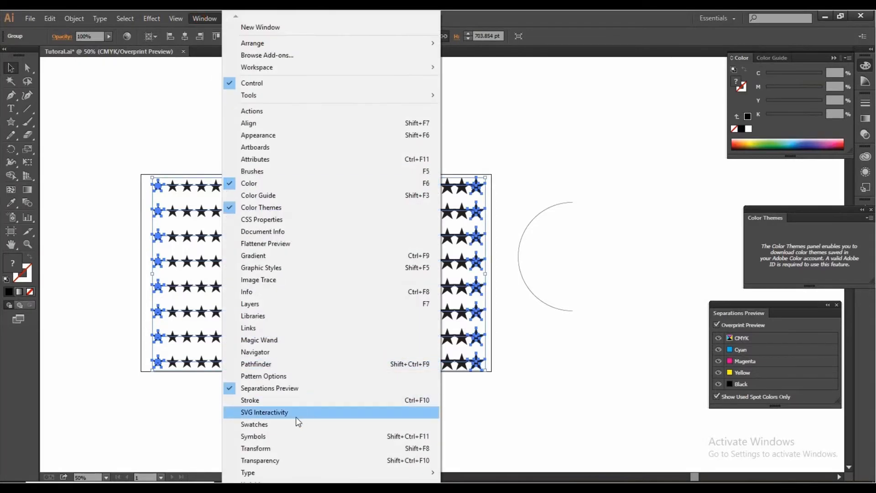
click(278, 435)
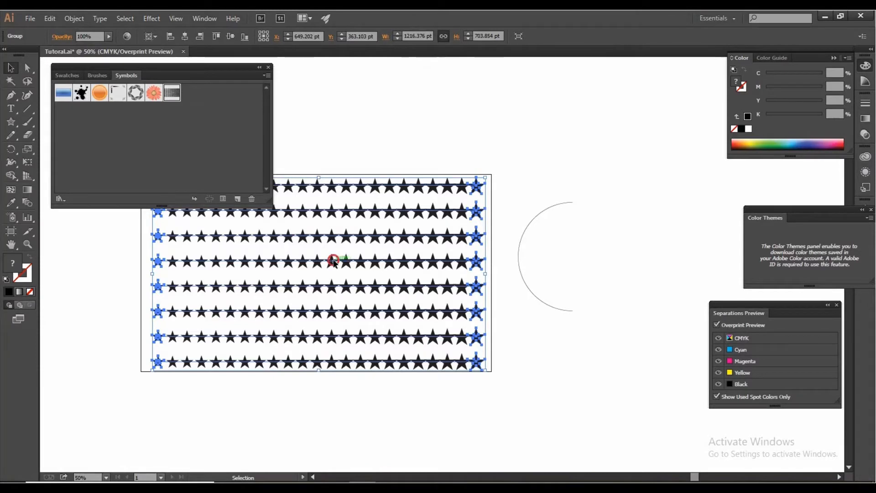
drag(337, 257, 227, 153)
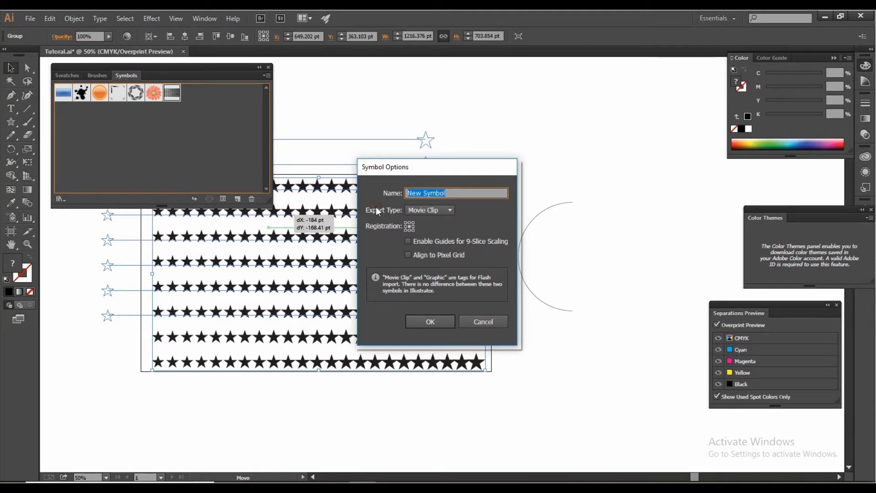
key(BackSpace)
text(Star sym)
click(435, 321)
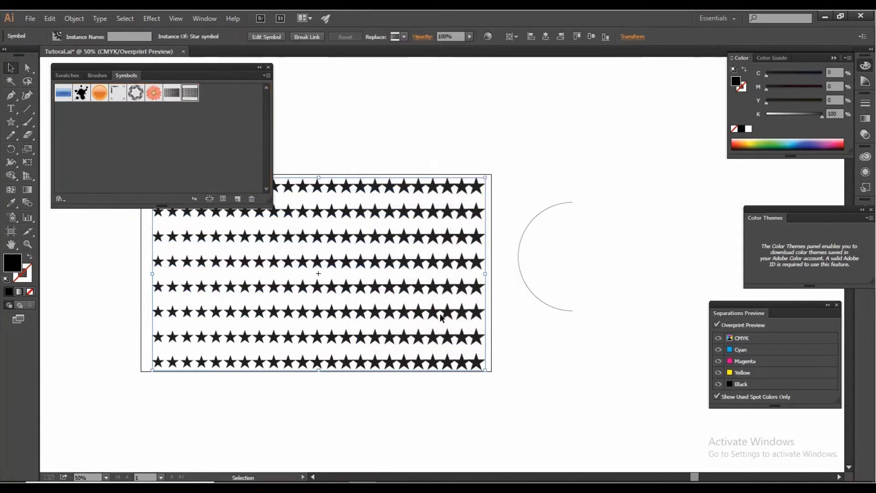
click(440, 149)
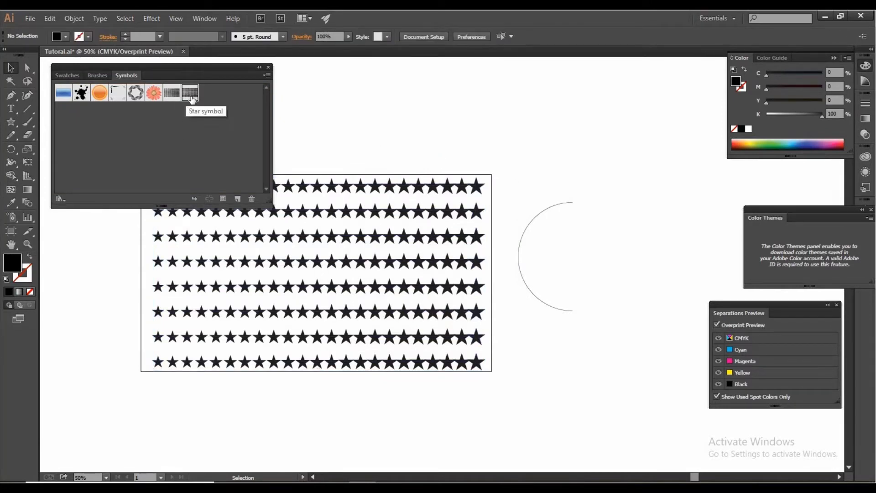
Step: Delete the star pattern from the artboard and move the half-circle path to the artboard's centre
click(385, 191)
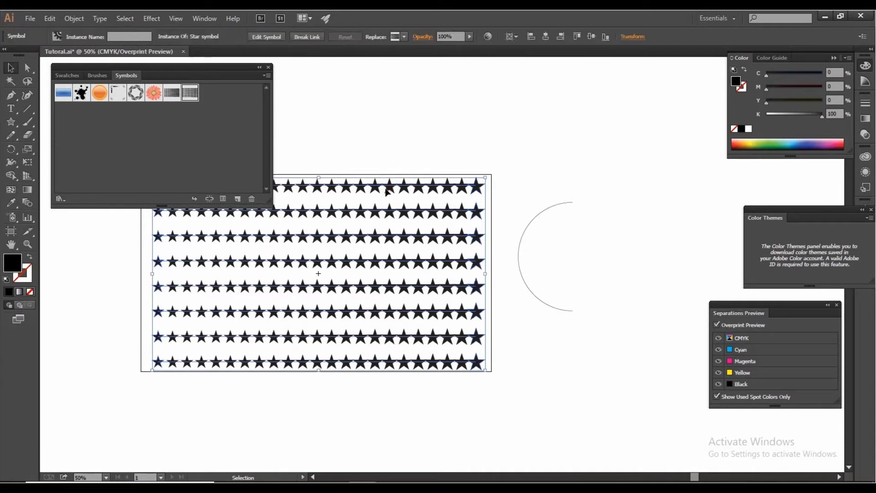
key(Delete)
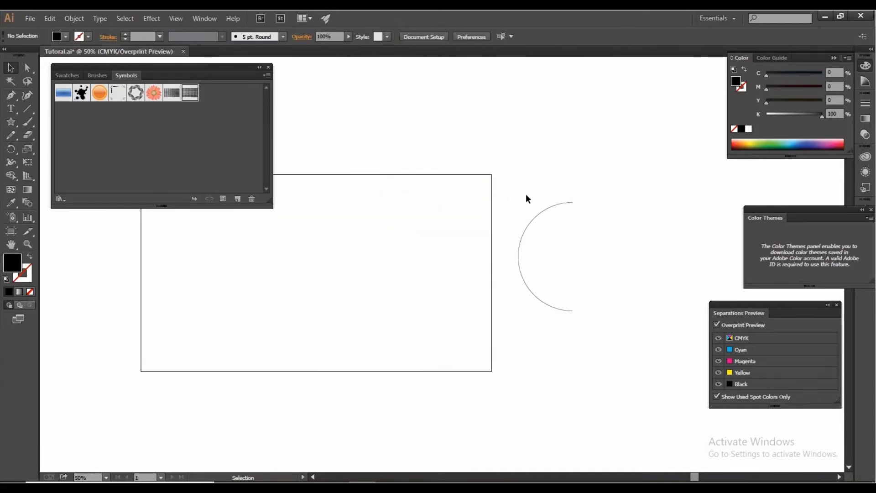
click(541, 213)
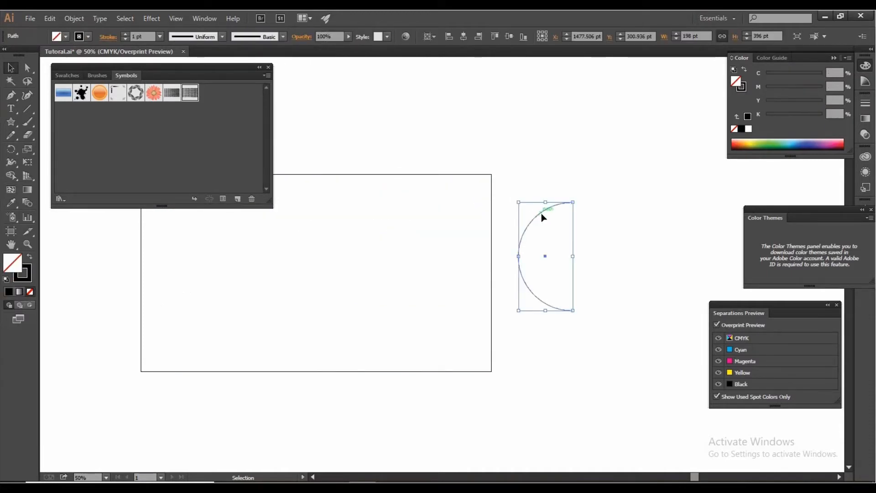
drag(541, 212, 302, 240)
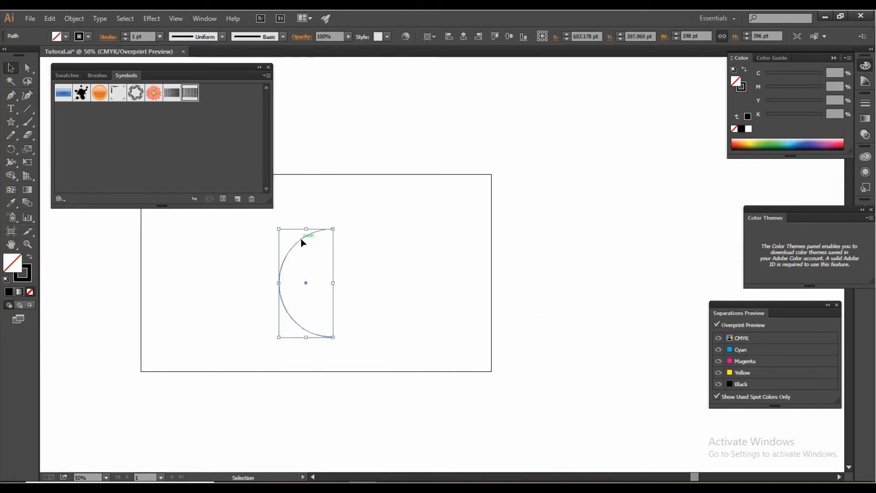
Step: Revolve the half-circle 360° in 3D from its right edge, with the preview turned on
click(151, 18)
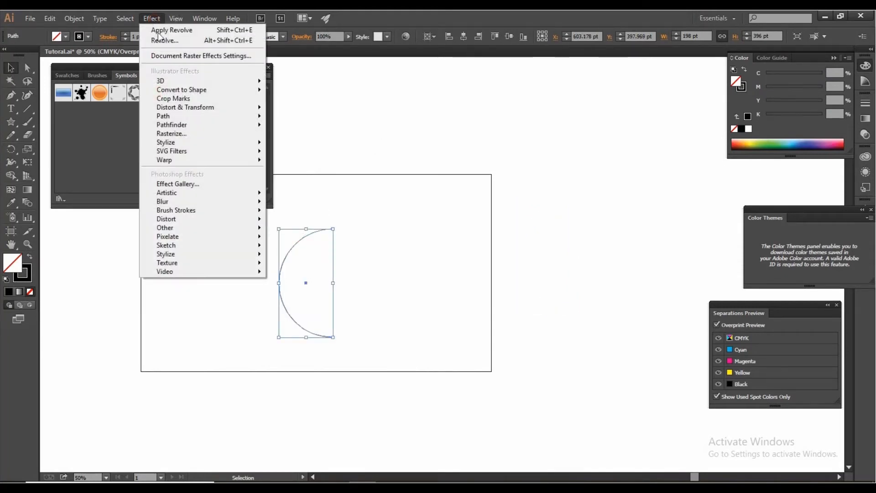
mouse_move(175, 81)
click(298, 94)
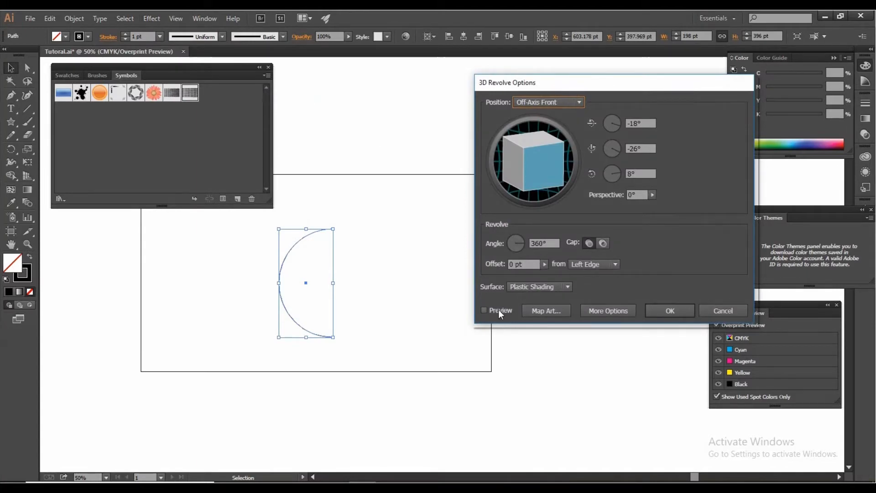
click(500, 311)
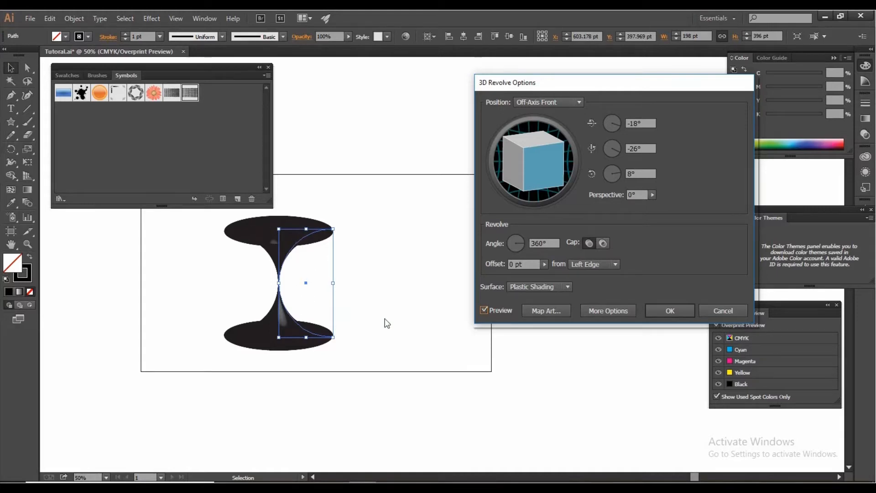
click(596, 265)
click(595, 288)
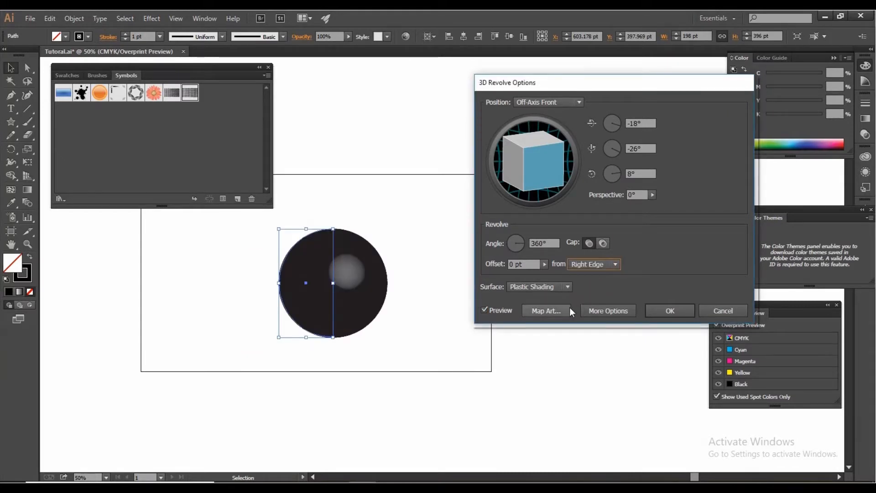
Step: Map the Star symbol onto surface 1 of the sphere and make the sphere's geometry invisible
click(558, 311)
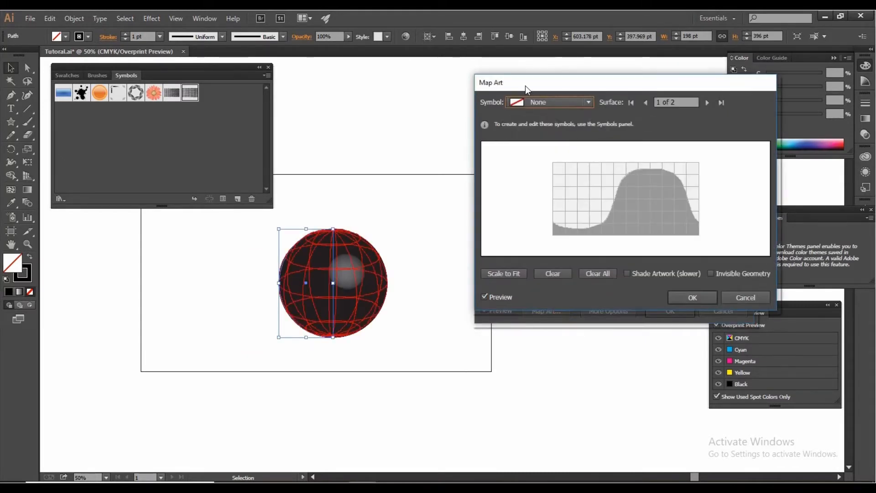
click(552, 110)
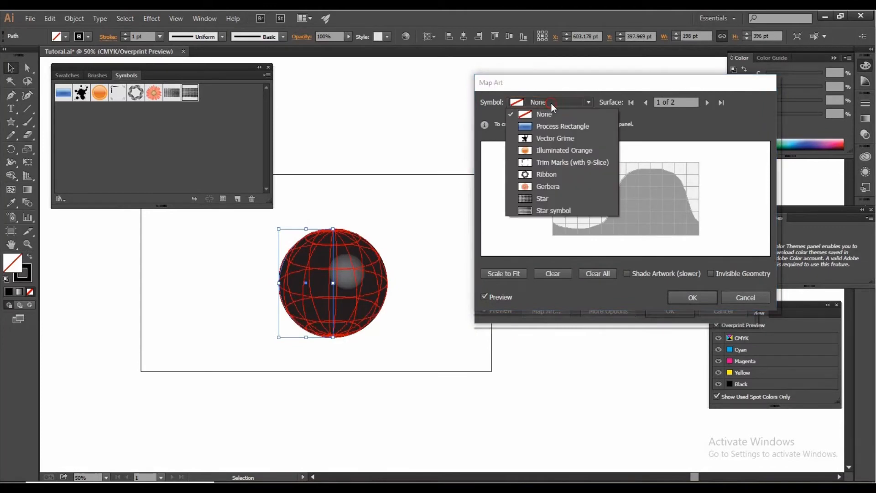
click(550, 211)
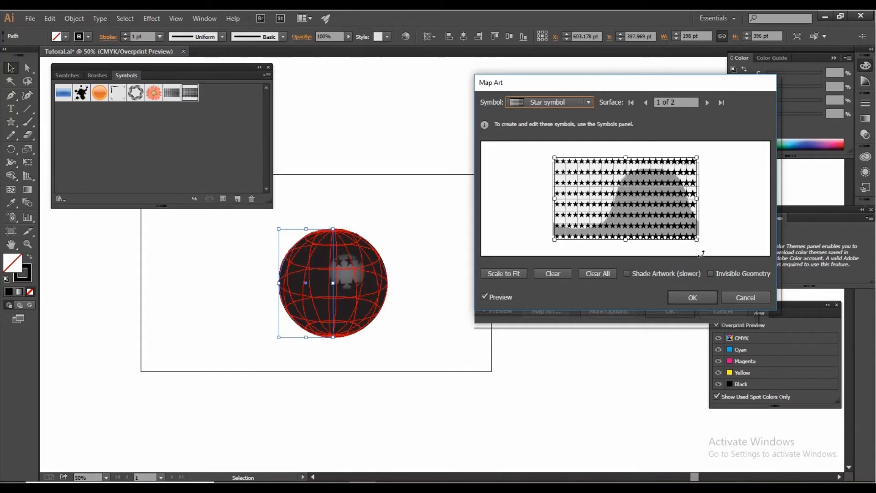
click(712, 274)
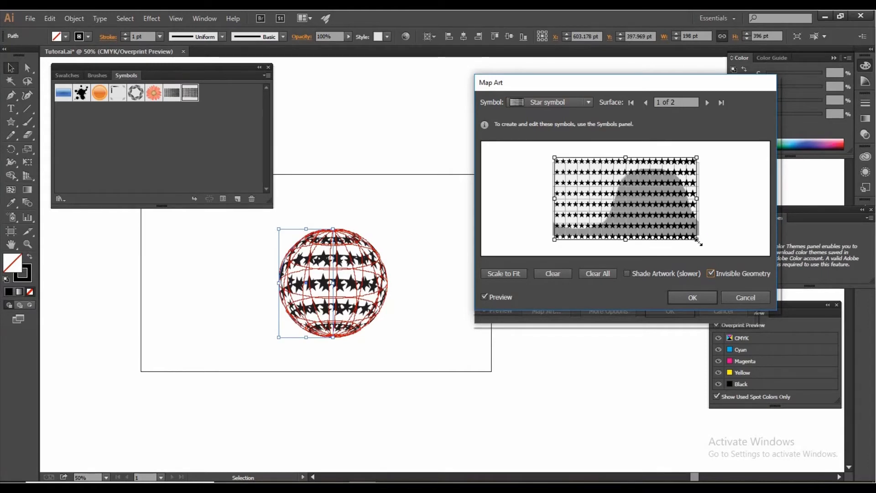
Step: Scale down the mapped star art, shift it over the visible part of the surface, and apply the revolve effect
drag(698, 242, 625, 221)
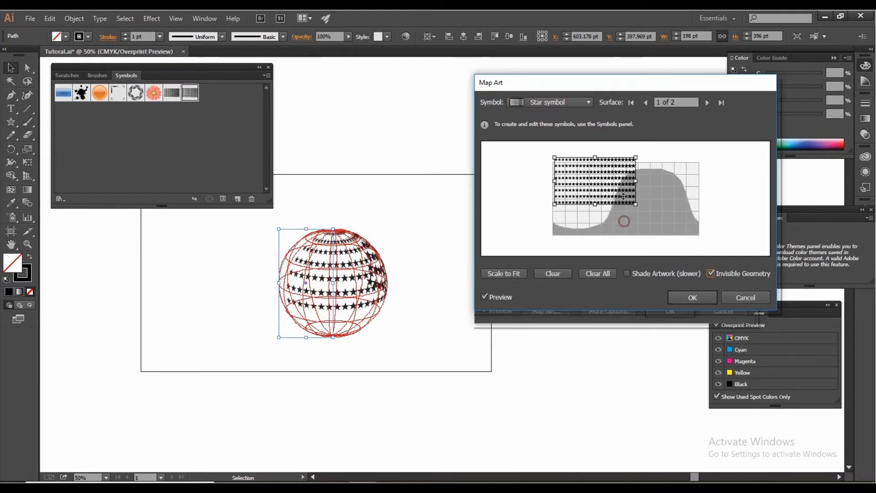
drag(622, 185, 599, 196)
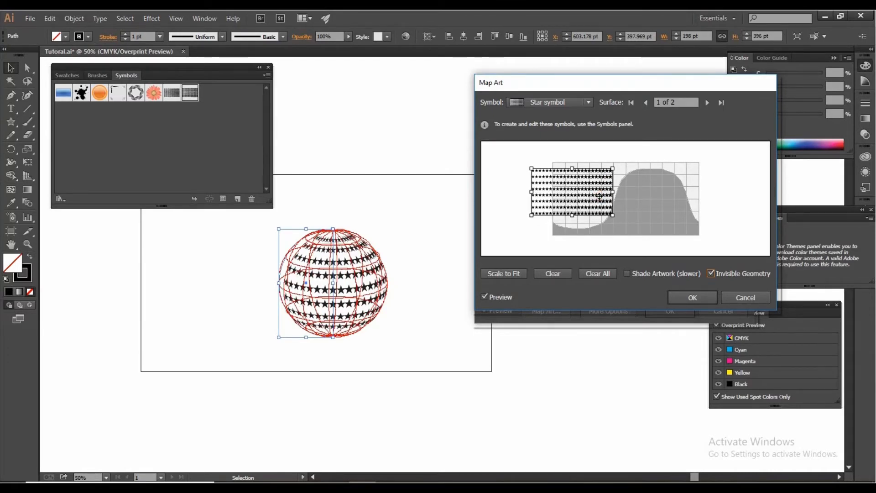
drag(599, 195, 600, 196)
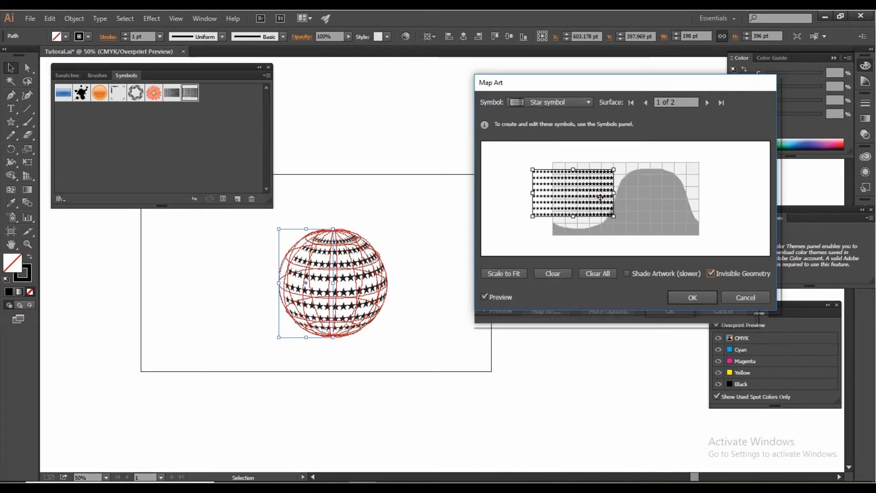
click(686, 297)
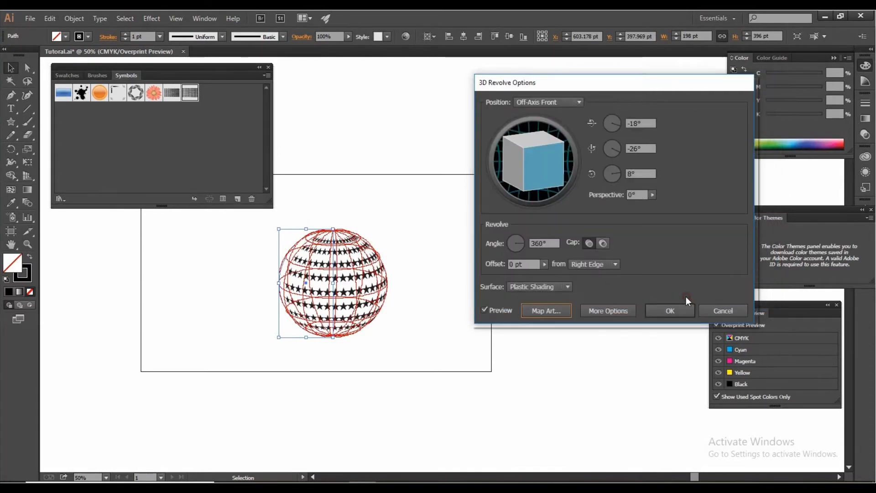
click(668, 310)
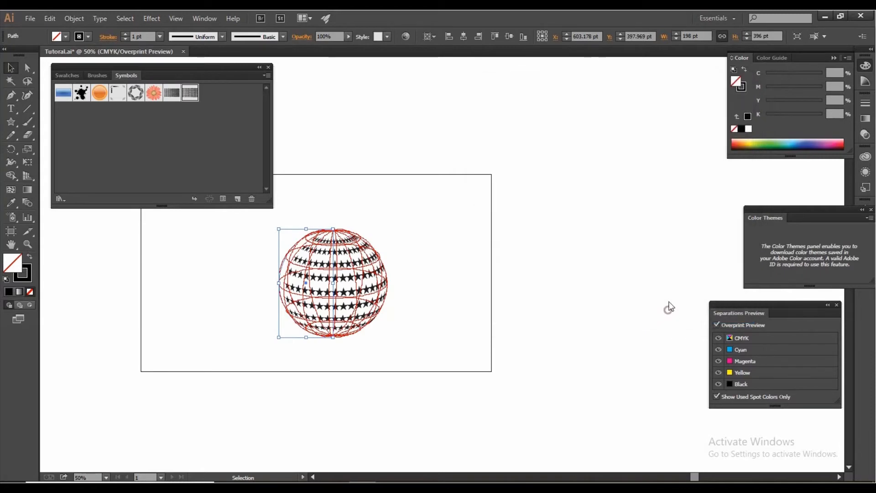
Step: Move the finished star sphere off the artboard to the empty area above it
click(486, 354)
scroll(487, 353, up, 4)
drag(414, 307, 499, 303)
click(411, 369)
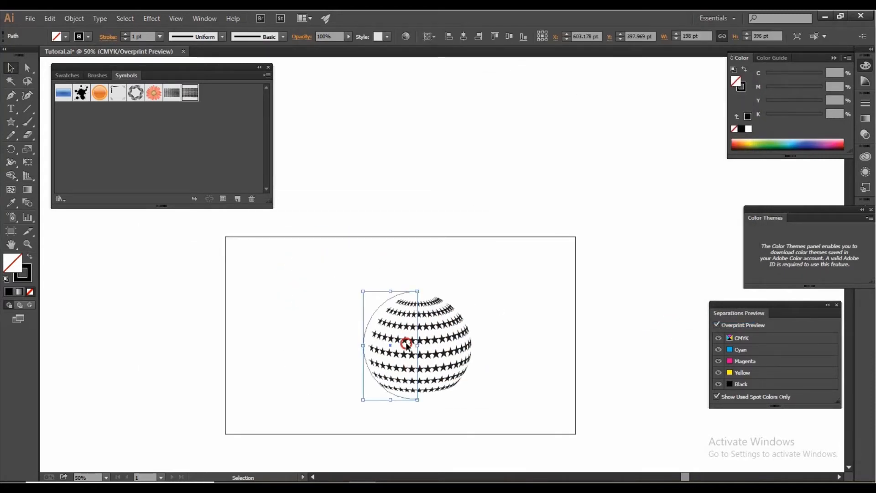
drag(406, 344, 365, 151)
click(476, 151)
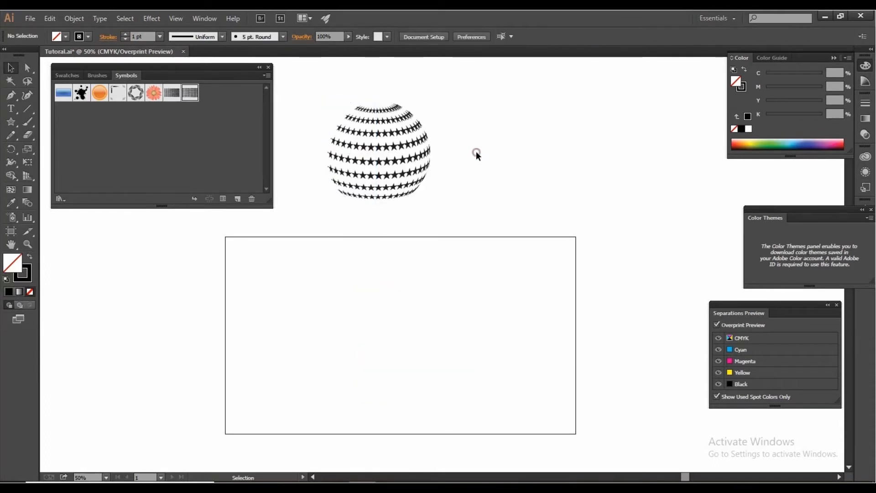
Step: Draw a hexagon about 60 pt wide near the artboard's upper-left corner, with black fill and no stroke
click(11, 122)
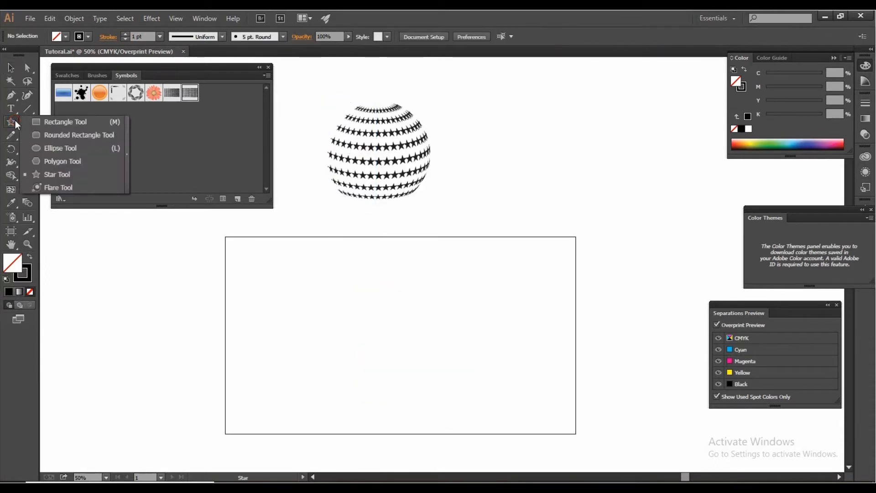
click(61, 158)
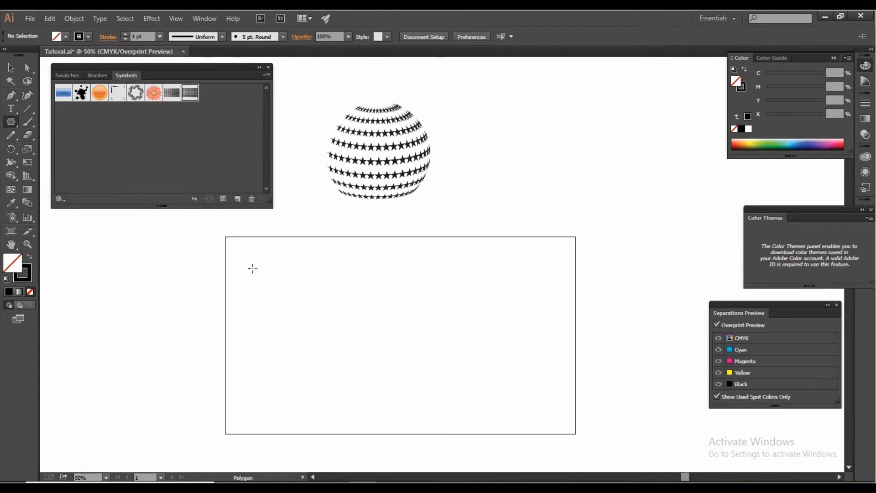
drag(252, 269, 260, 274)
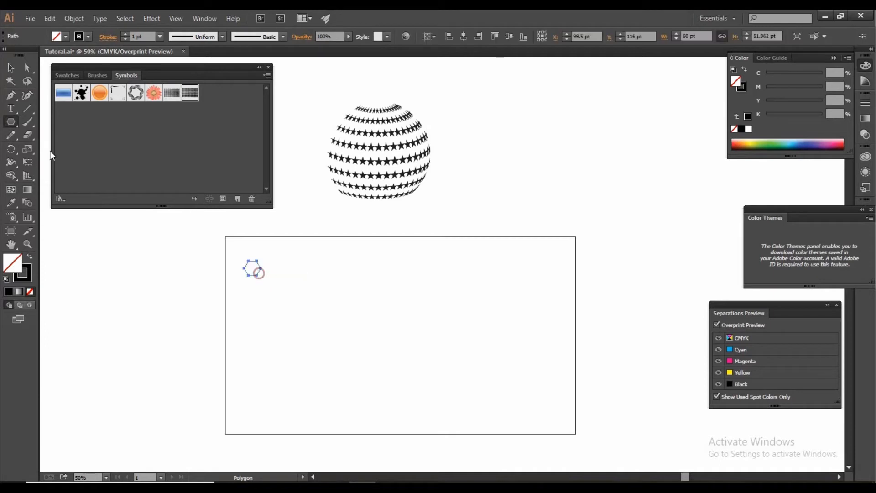
click(11, 68)
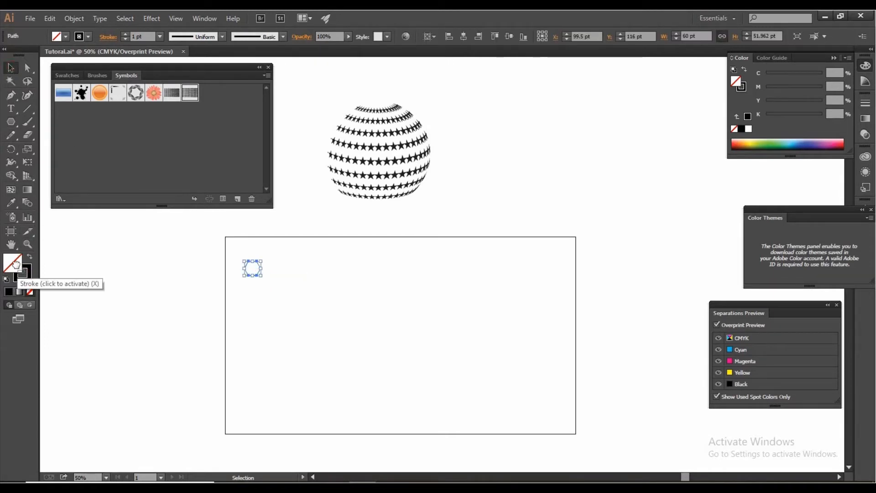
click(9, 292)
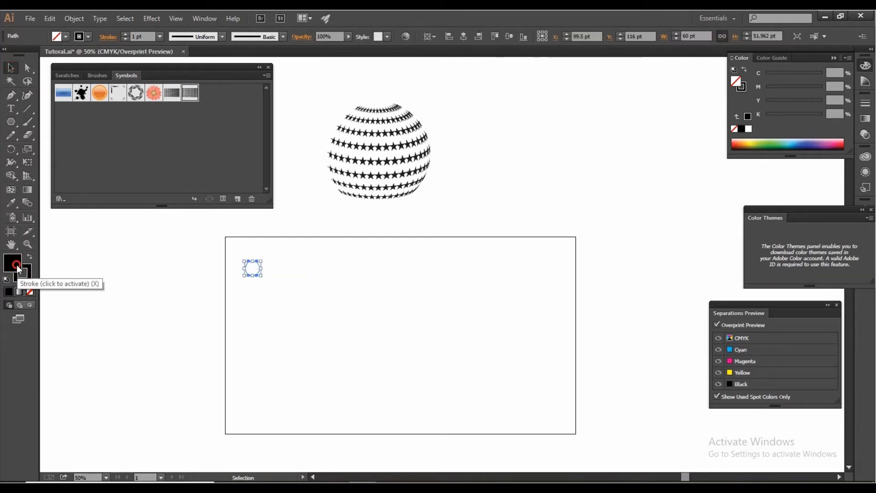
click(30, 292)
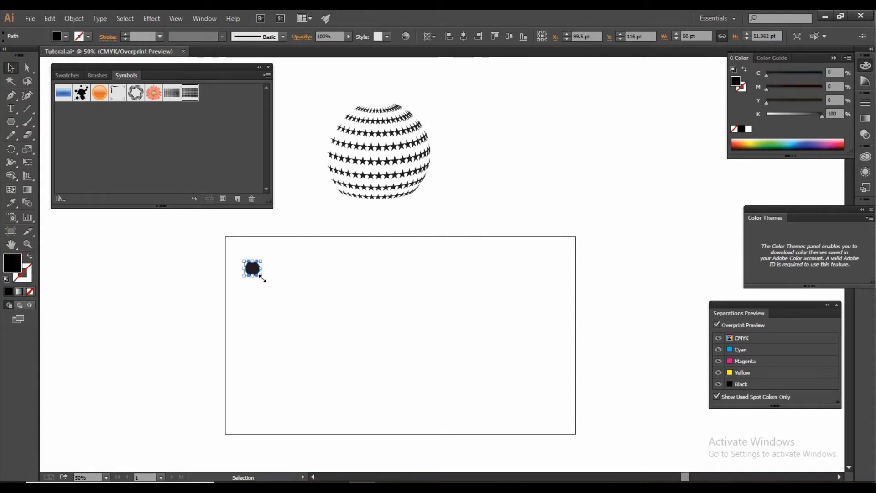
Step: Shrink the hexagon to about 32 pt wide in the artboard's upper-left corner and place an enlarged copy in the upper-right corner
drag(264, 279, 673, 292)
scroll(257, 262, up, 1)
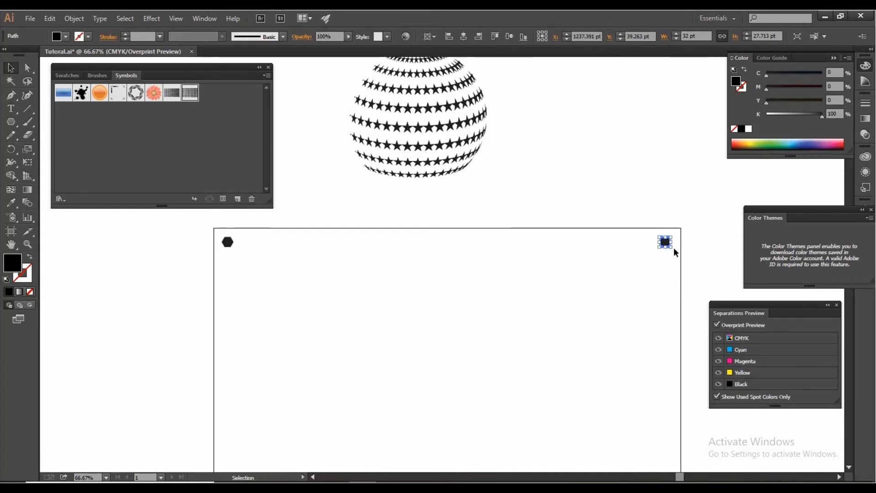
drag(674, 248, 678, 256)
click(580, 286)
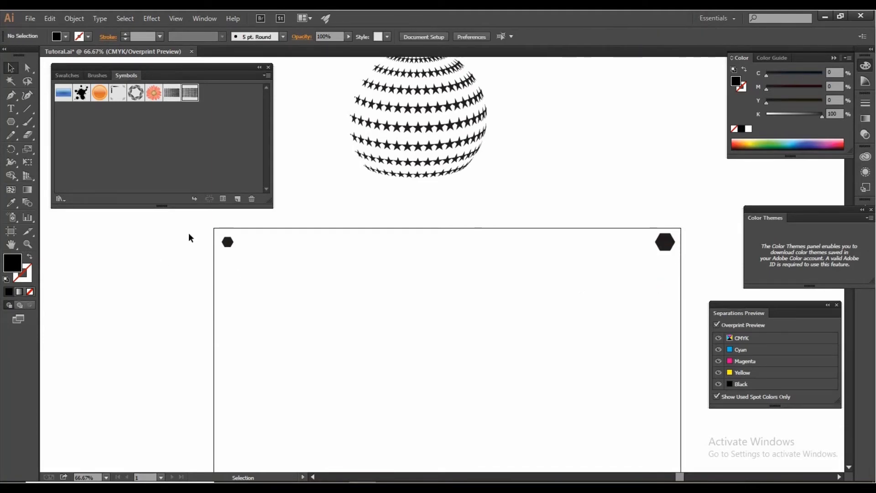
Step: Blend the small and large hexagons into one row spanning the top of the artboard
drag(190, 232, 697, 278)
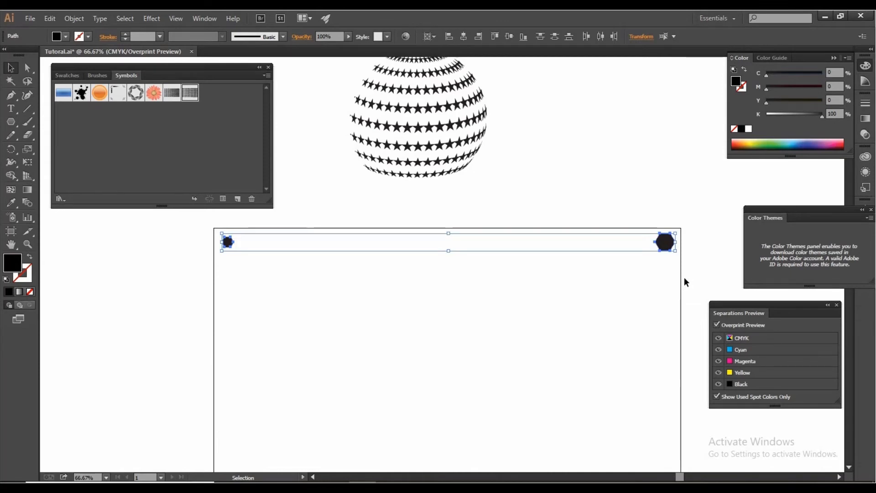
key(ctrl+alt)
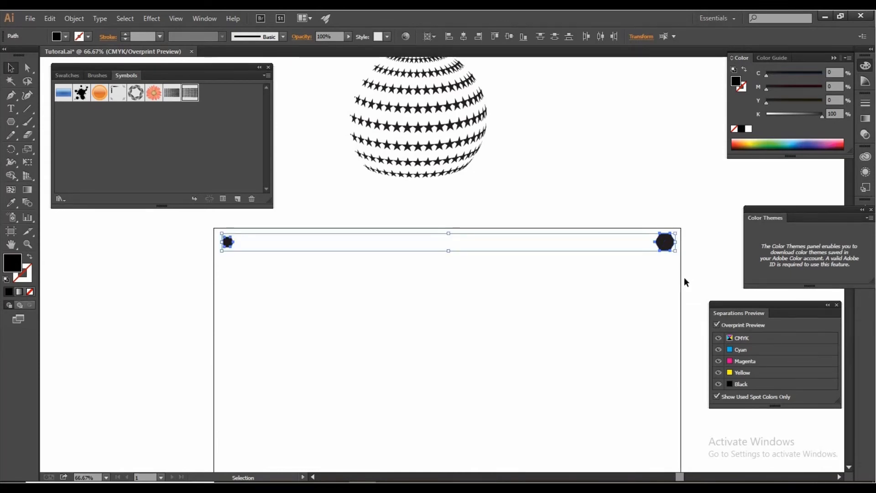
key(ctrl)
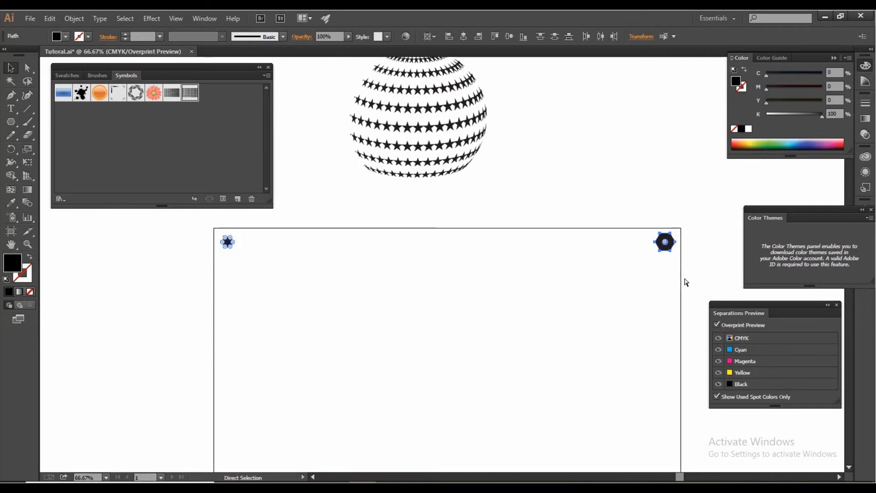
key(ctrl)
key(ctrl+alt+b)
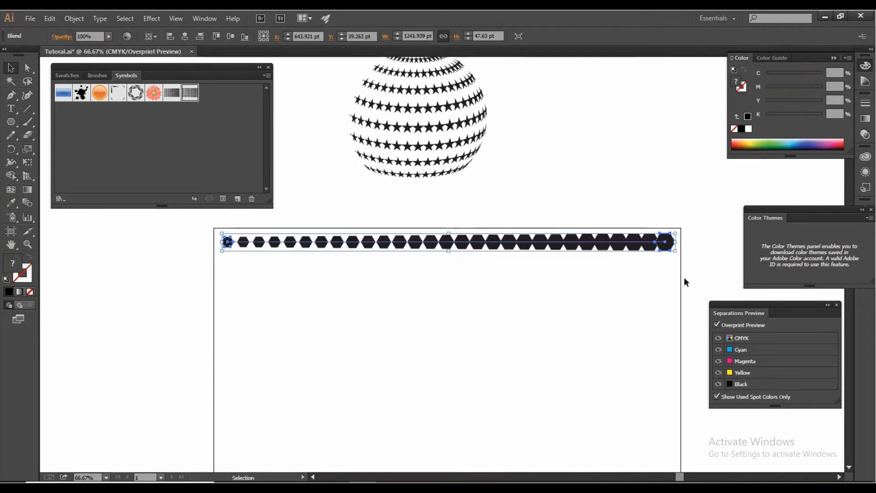
click(520, 272)
scroll(286, 287, down, 1)
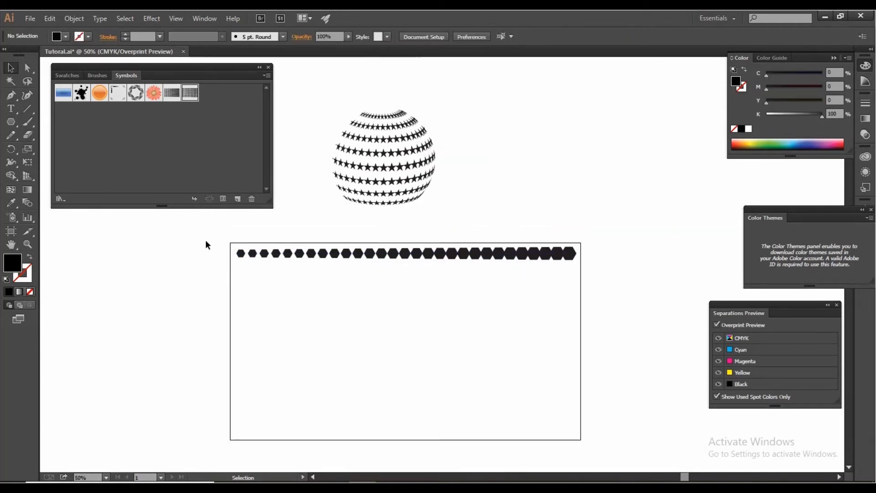
Step: Copy the hexagon row about 74 pt straight down and repeat the copy until ten rows fill the artboard
drag(205, 239, 702, 343)
scroll(616, 279, up, 1)
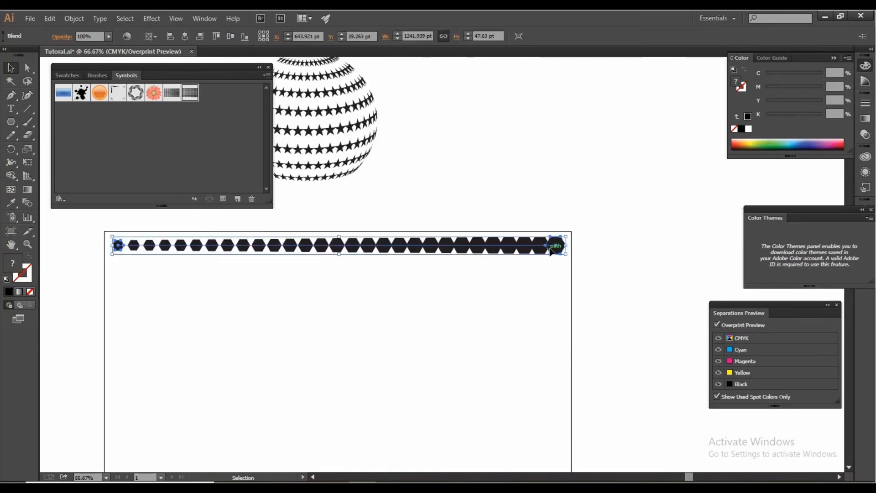
drag(550, 250, 548, 275)
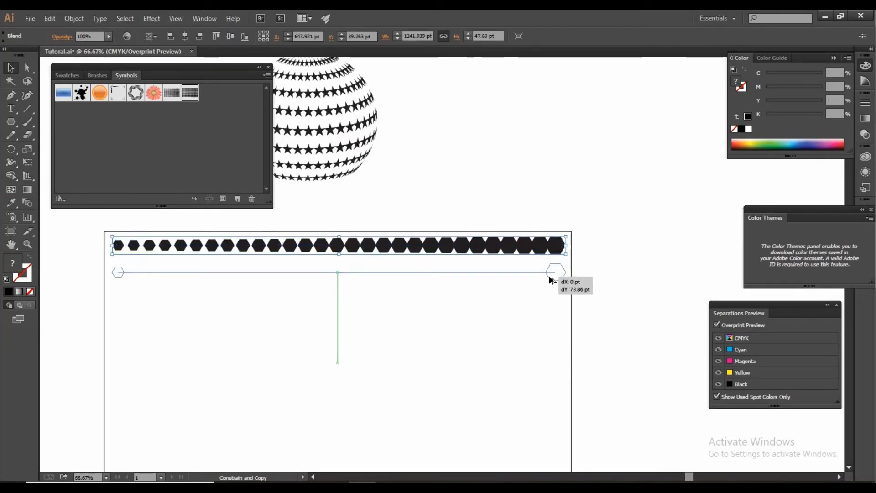
drag(548, 275, 549, 276)
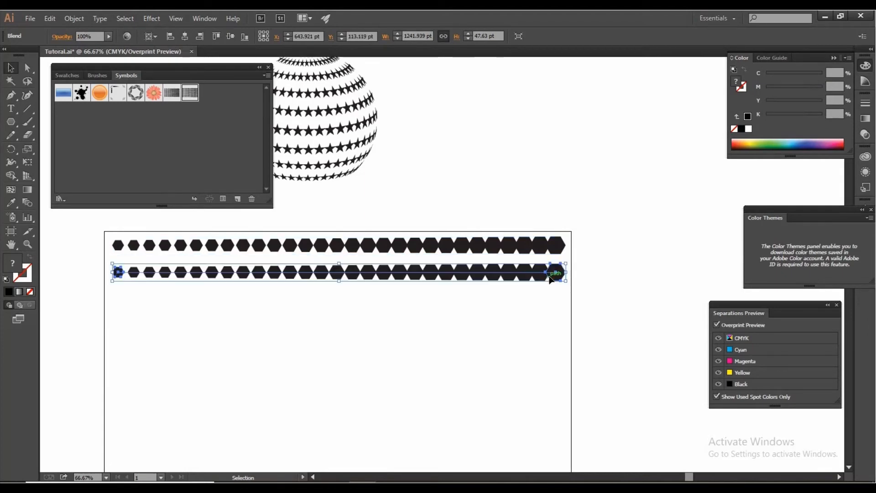
key(ctrl+d)
key(ctrl+d)
key(ctrl+d)
scroll(551, 275, down, 3)
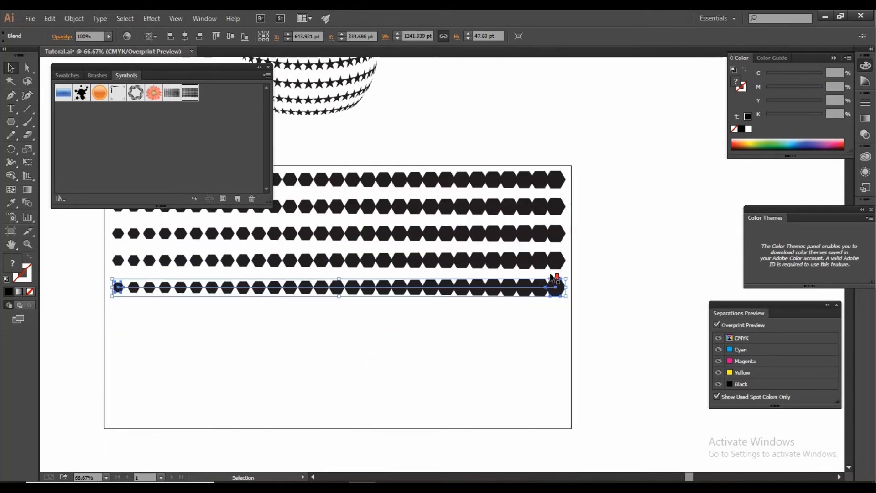
key(ctrl+d)
key(ctrl+d)
key(ctrl+d)
key(ctrl+d)
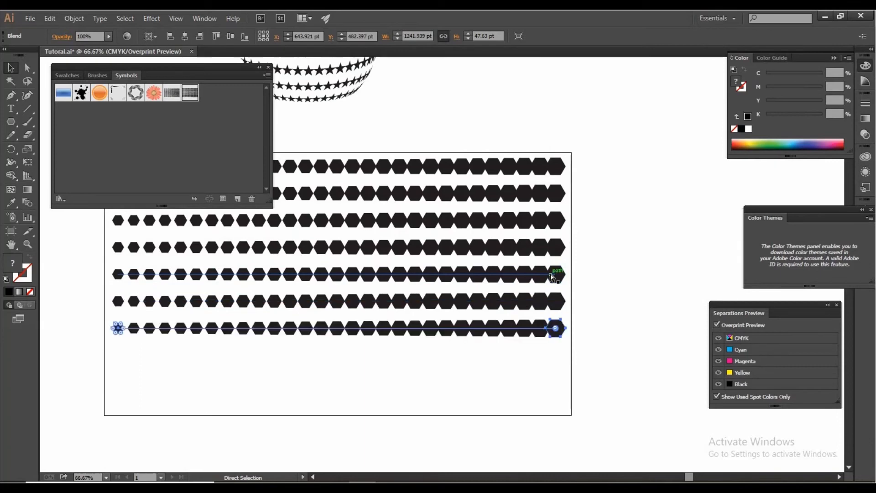
key(ctrl+d)
click(600, 347)
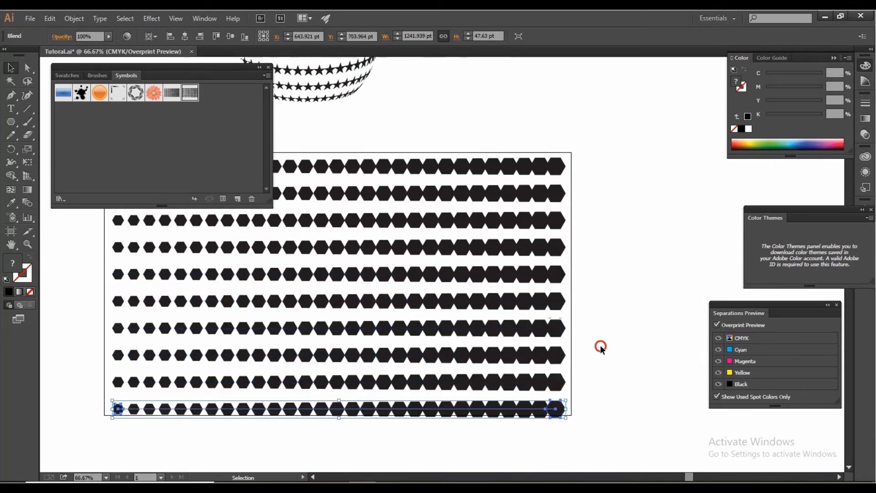
Step: Group all the hexagon rows and save the group as a symbol named polygon
key(ctrl+minus)
key(a)
drag(317, 238, 622, 429)
key(ctrl+g)
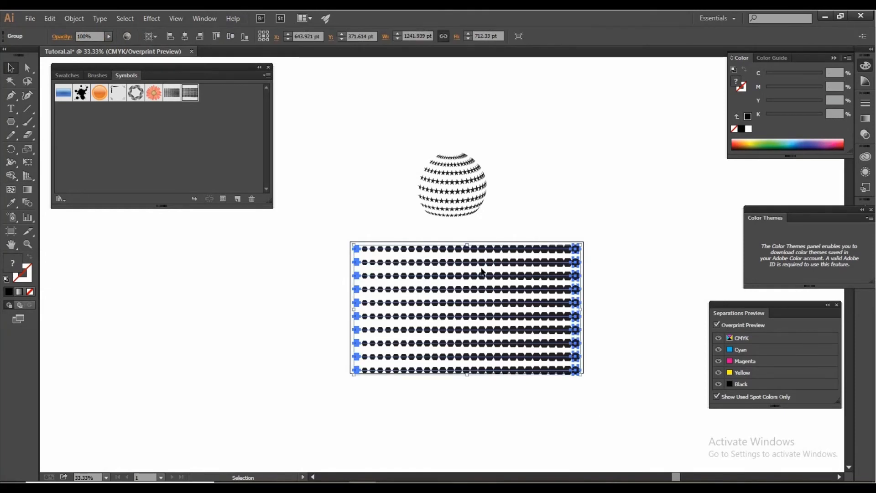
drag(484, 304, 229, 133)
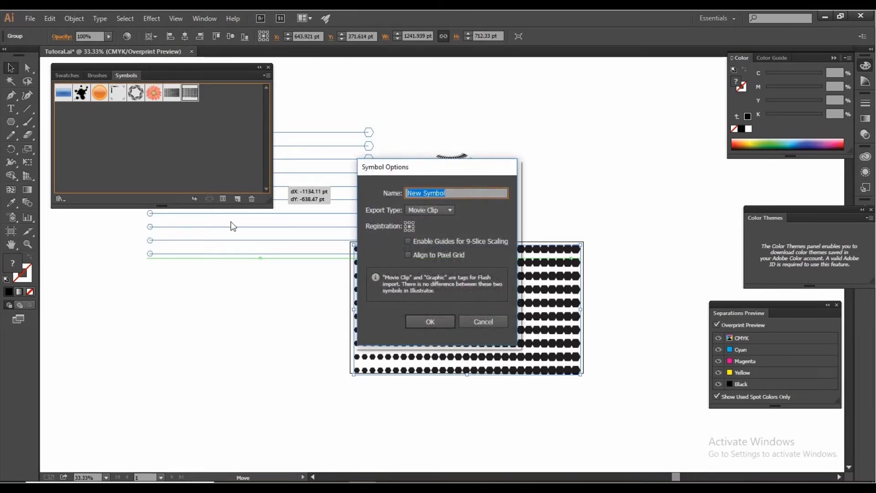
key(BackSpace)
click(445, 322)
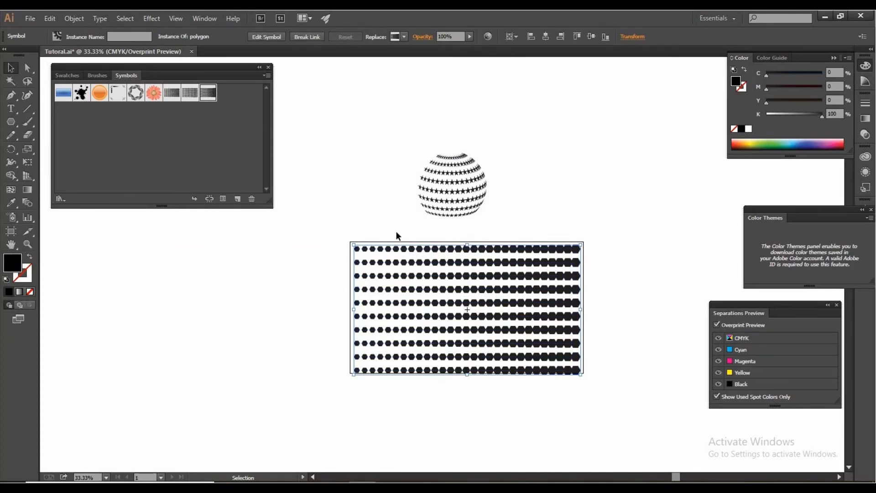
Step: Delete the hexagon pattern from the artboard
key(Delete)
click(474, 290)
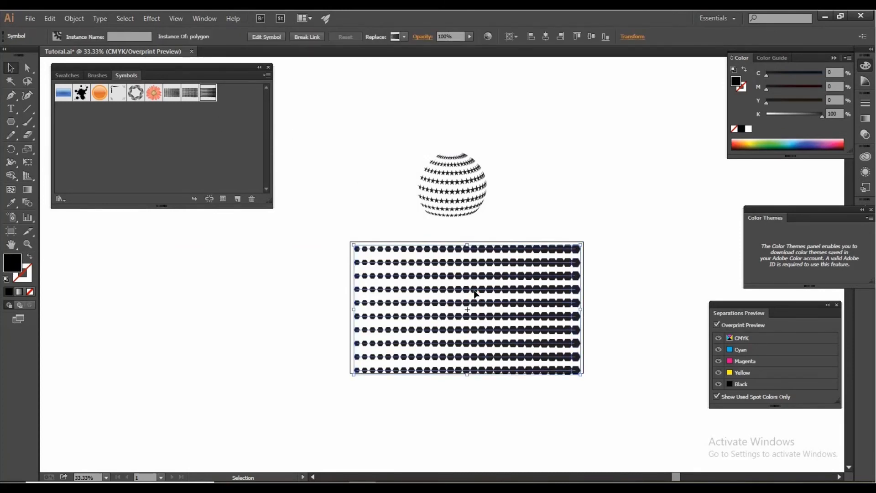
key(Delete)
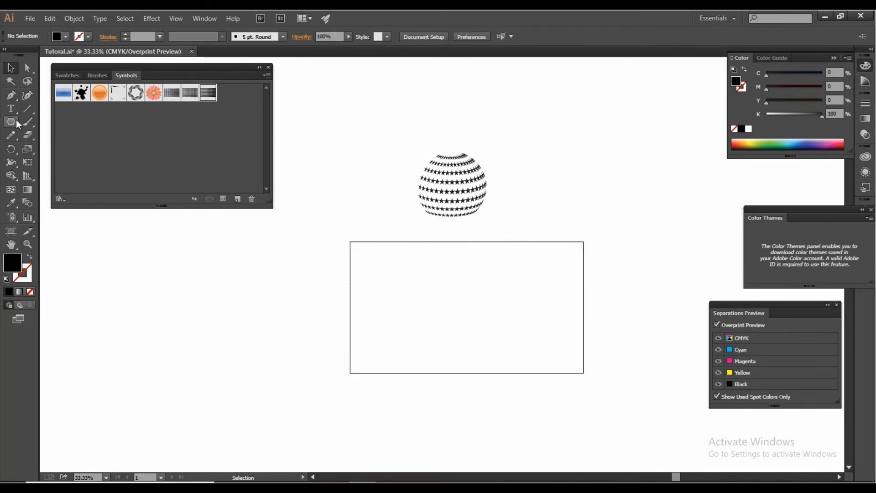
Step: Draw a circle about 498 pt wide beside the artboard's left edge, with no fill and a 0.5 pt black stroke
drag(14, 121, 68, 149)
drag(303, 313, 337, 359)
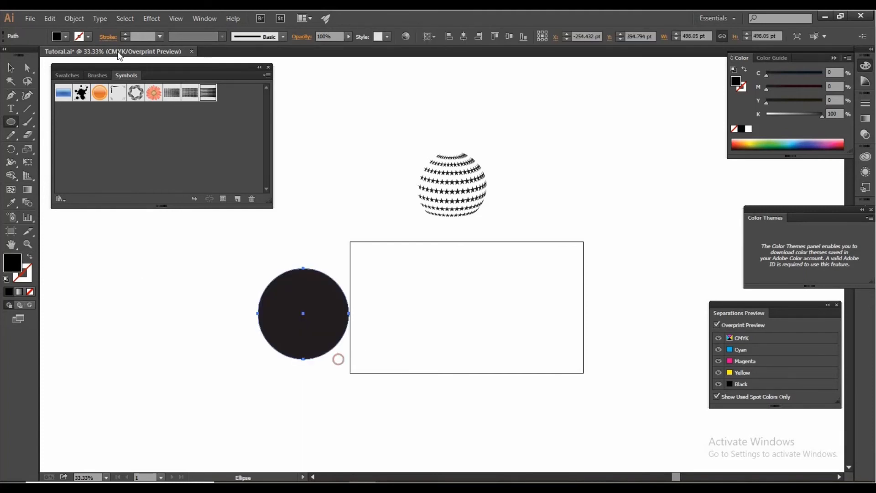
key(v)
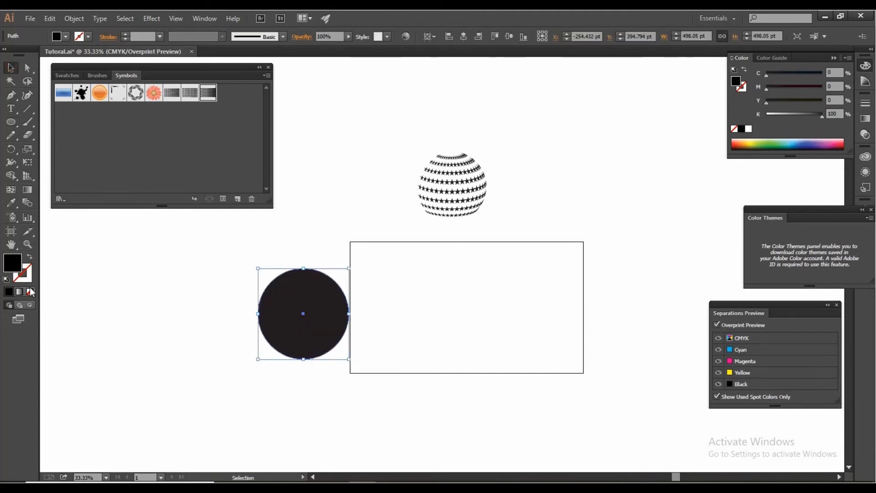
key(slash)
click(160, 37)
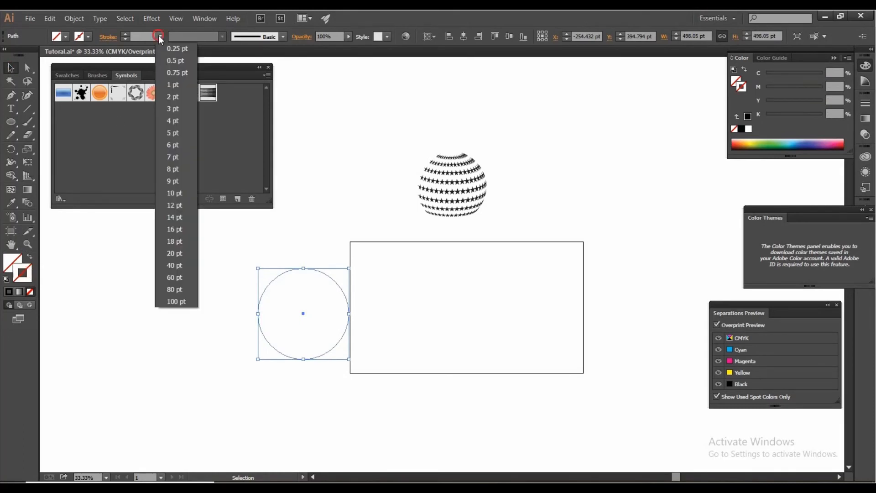
click(175, 59)
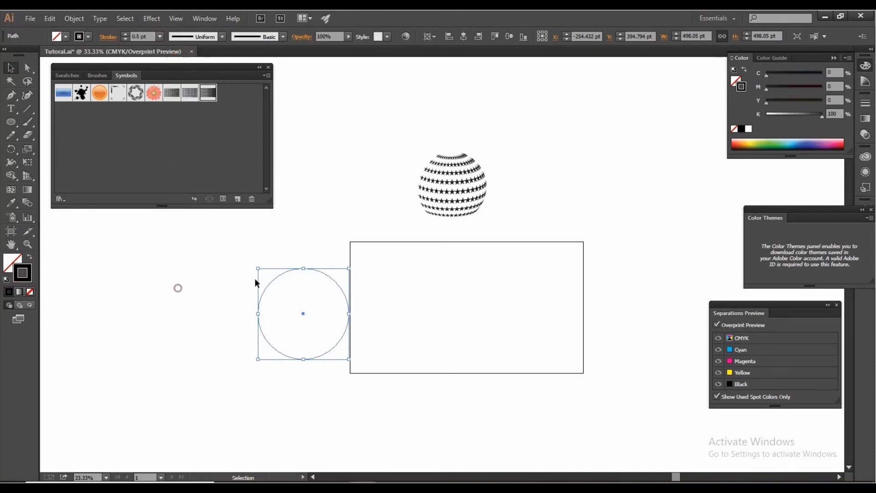
Step: Delete the circle's right anchor point to leave a left-facing half-circle, and select the remaining path
drag(235, 260, 345, 357)
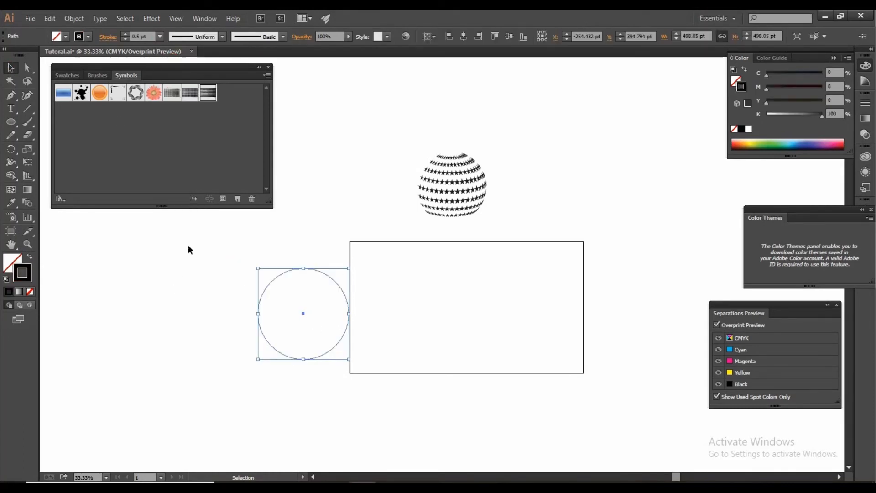
click(30, 68)
drag(365, 304, 346, 332)
key(Delete)
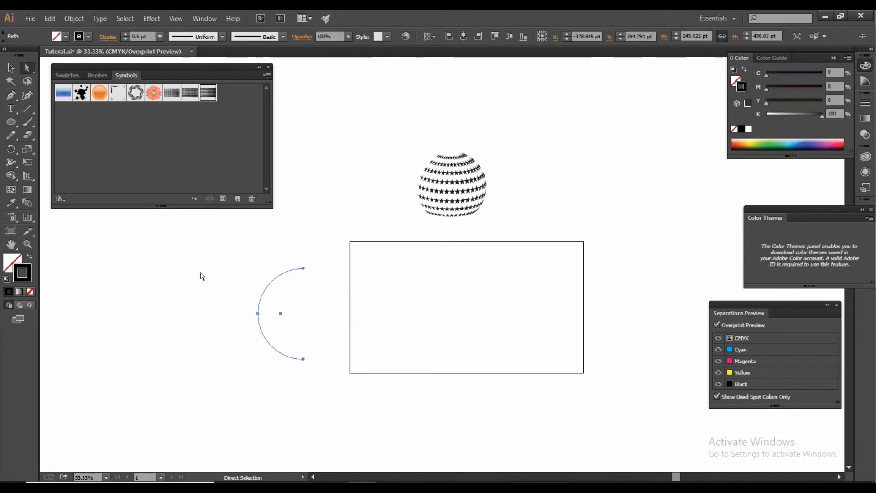
click(13, 68)
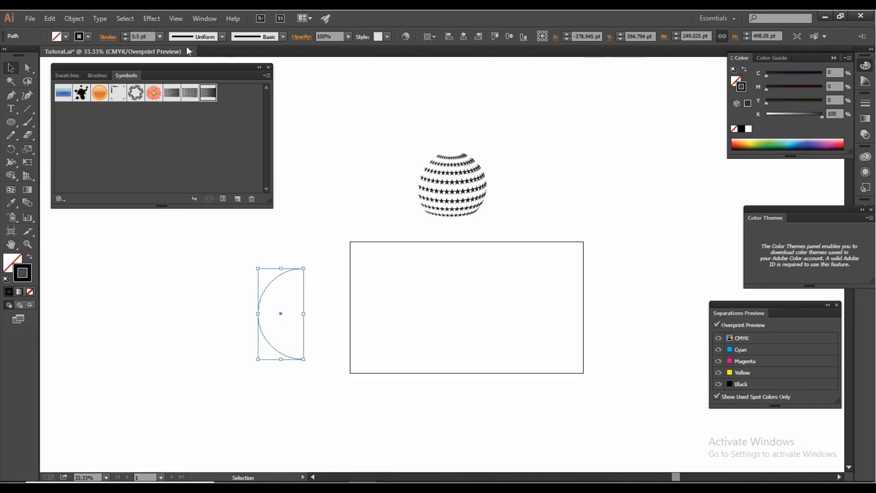
Step: Set up a 3D Revolve of the half-circle with preview on and the offset taken from the Right Edge
click(150, 18)
mouse_move(182, 81)
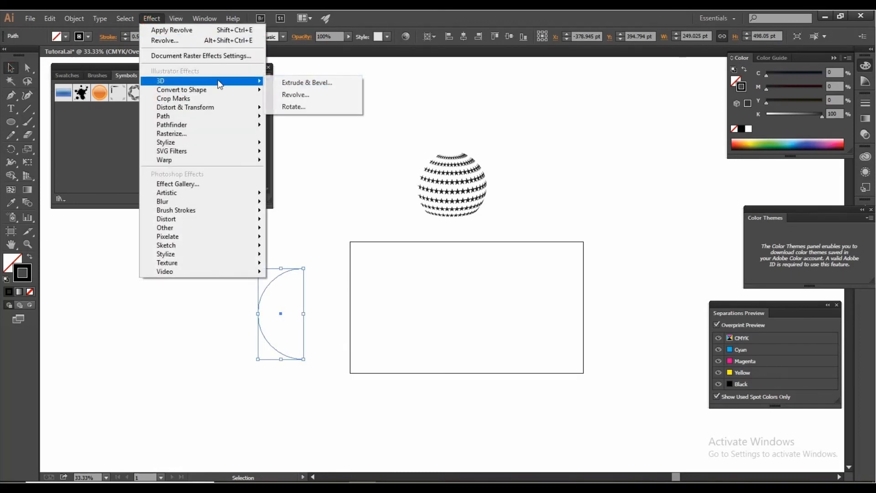
click(325, 93)
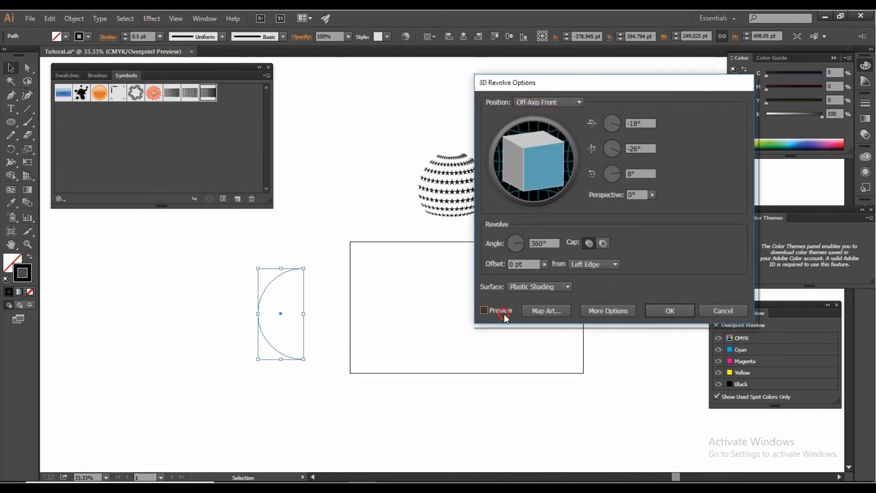
click(504, 313)
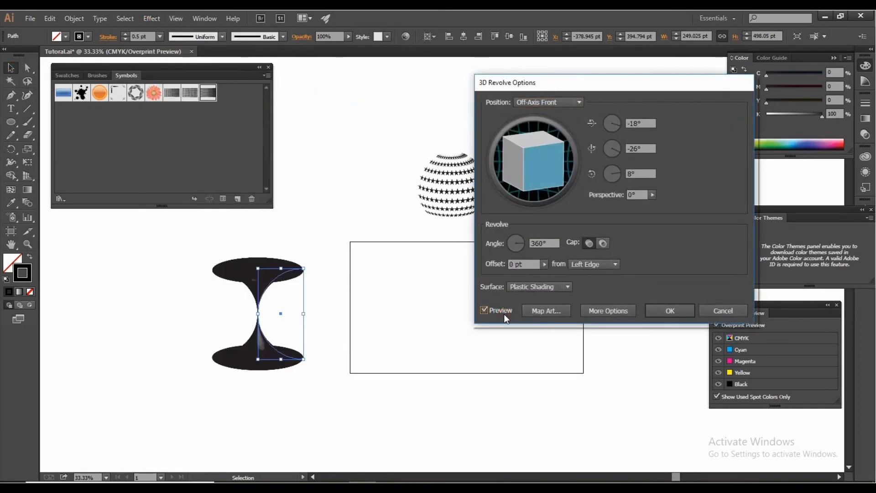
click(600, 263)
click(593, 286)
Step: Map the polygon symbol onto surface 1 of the sphere, shift it over the visible area, and make the geometry invisible
click(558, 313)
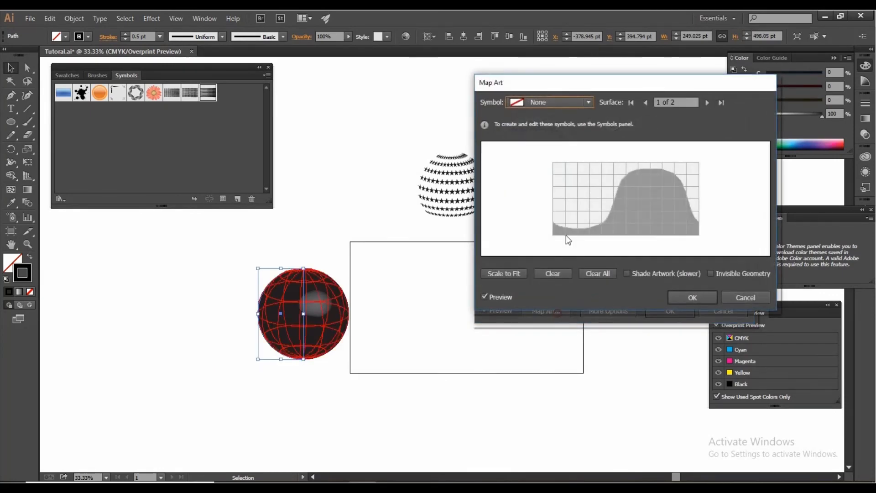
click(554, 108)
click(546, 221)
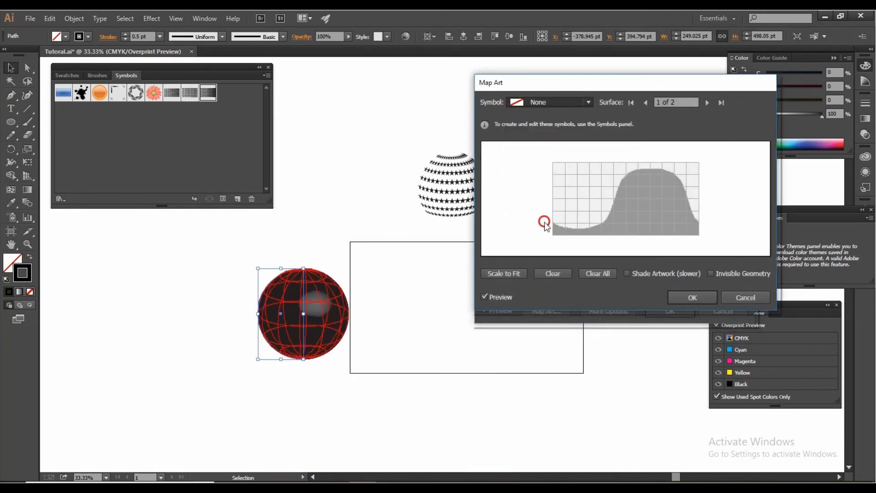
drag(658, 197, 589, 202)
click(728, 275)
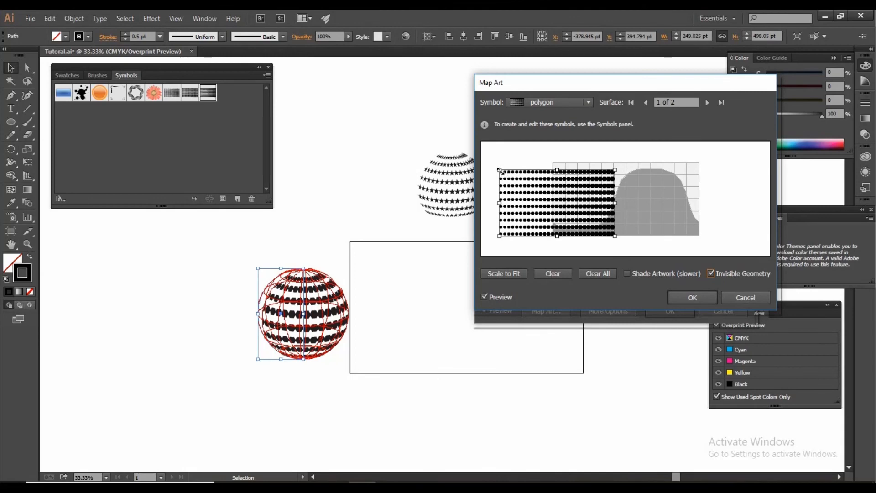
Step: Scale down the mapped hexagon art, move it up on the surface, and apply the revolve effect
drag(500, 170, 524, 179)
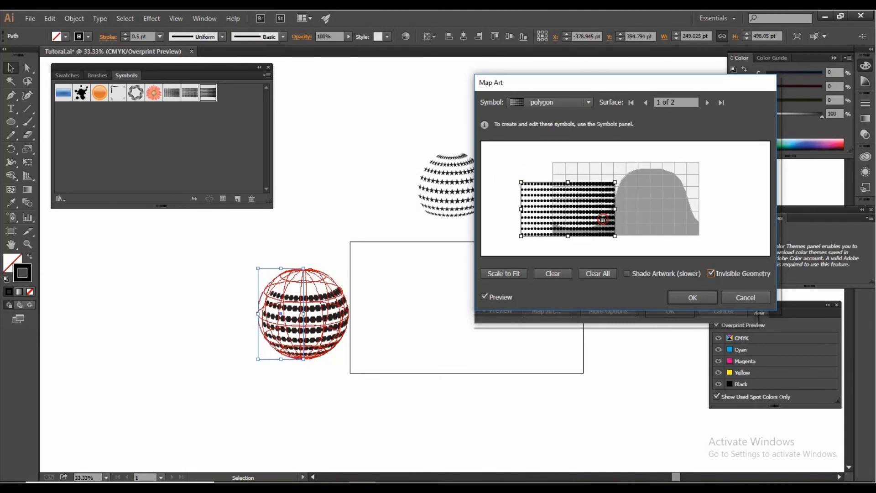
drag(602, 218, 601, 203)
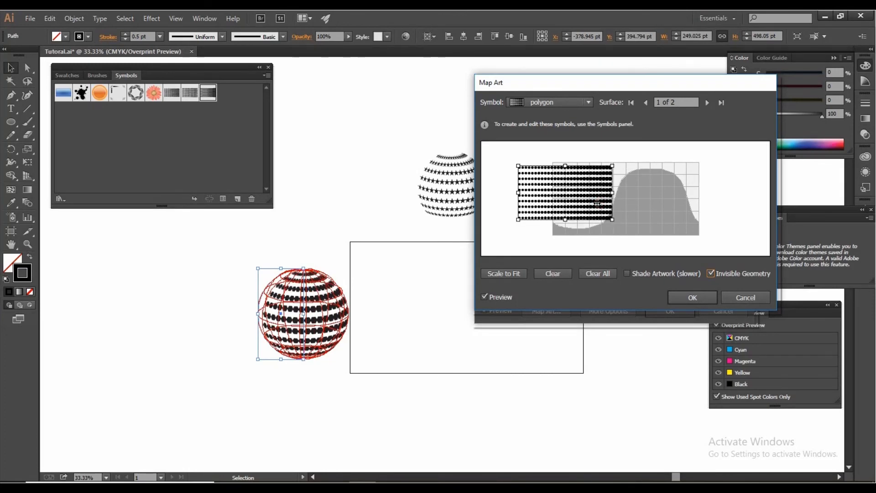
click(702, 294)
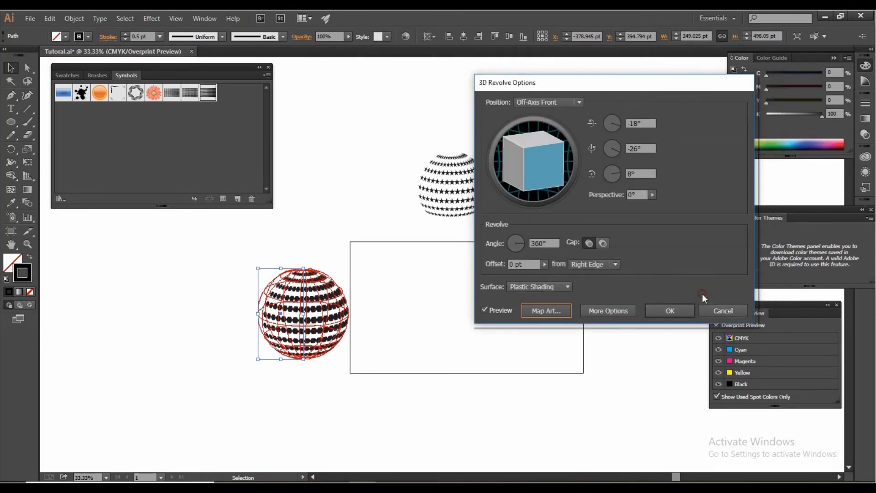
click(675, 313)
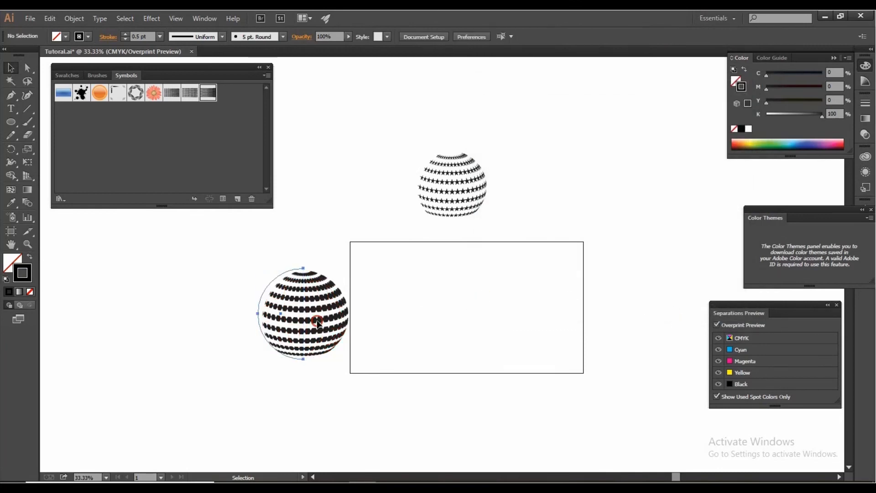
Step: Move the hexagon sphere onto the left half of the artboard and the star sphere onto the right half
drag(307, 325, 398, 314)
click(463, 197)
click(460, 186)
drag(456, 179, 492, 257)
click(463, 192)
click(440, 183)
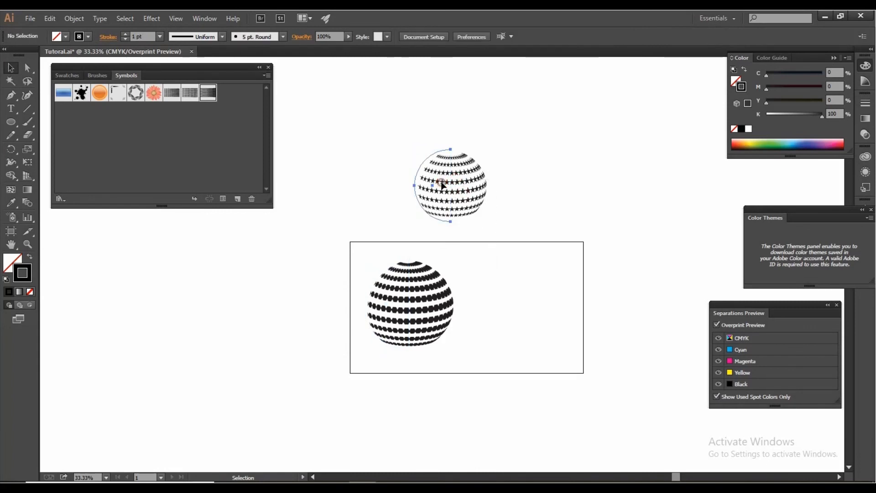
drag(442, 184, 502, 298)
click(588, 227)
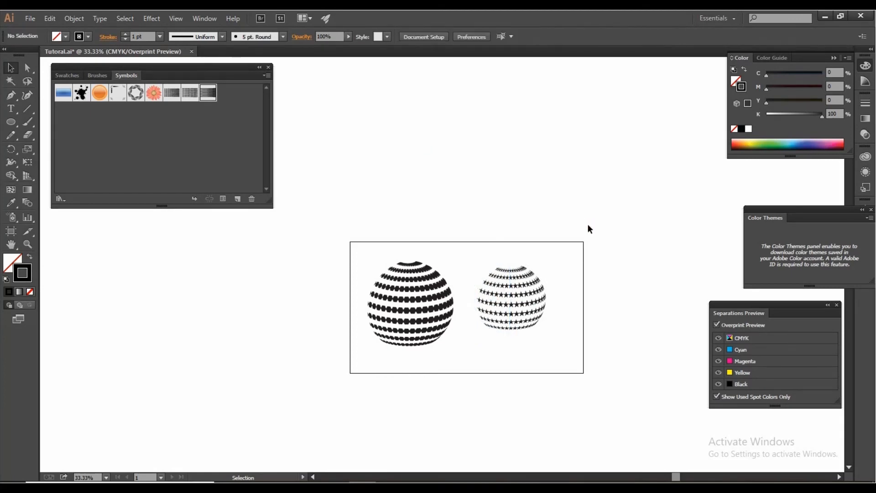